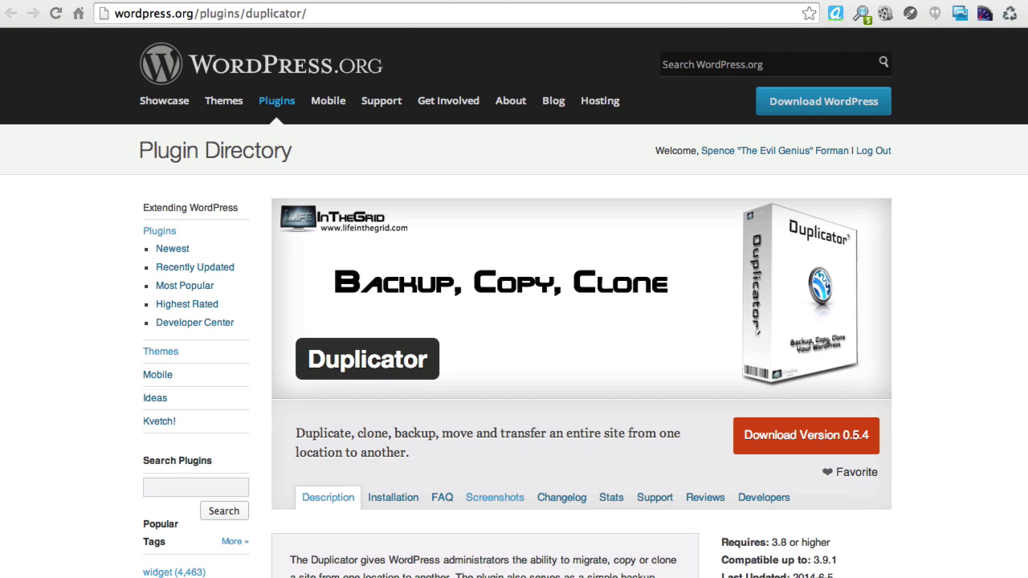
# Switch to the browser tab showing the training.1wdclient.com home page with the Responsive theme
pyautogui.click(489, 3)
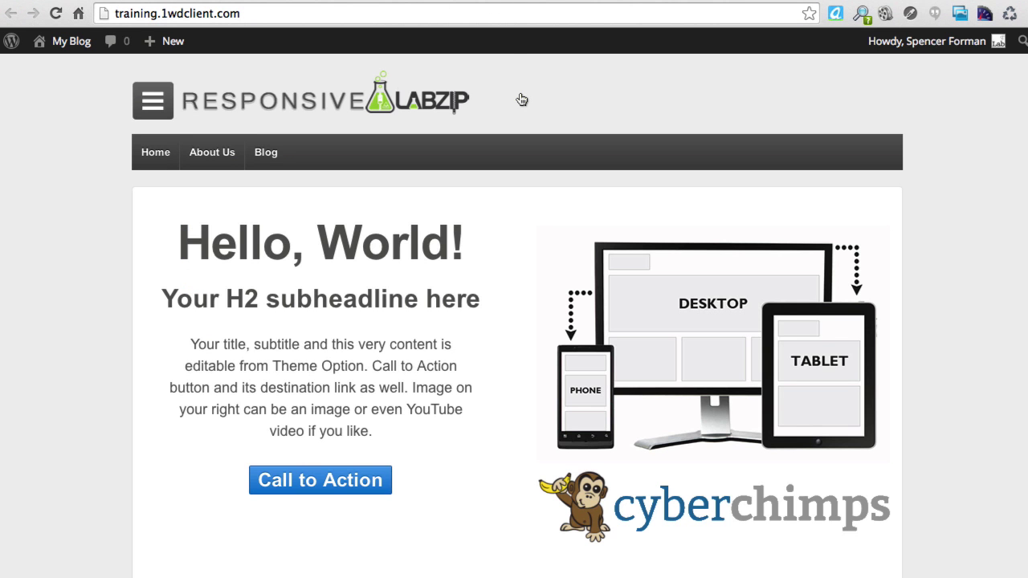
pyautogui.click(262, 14)
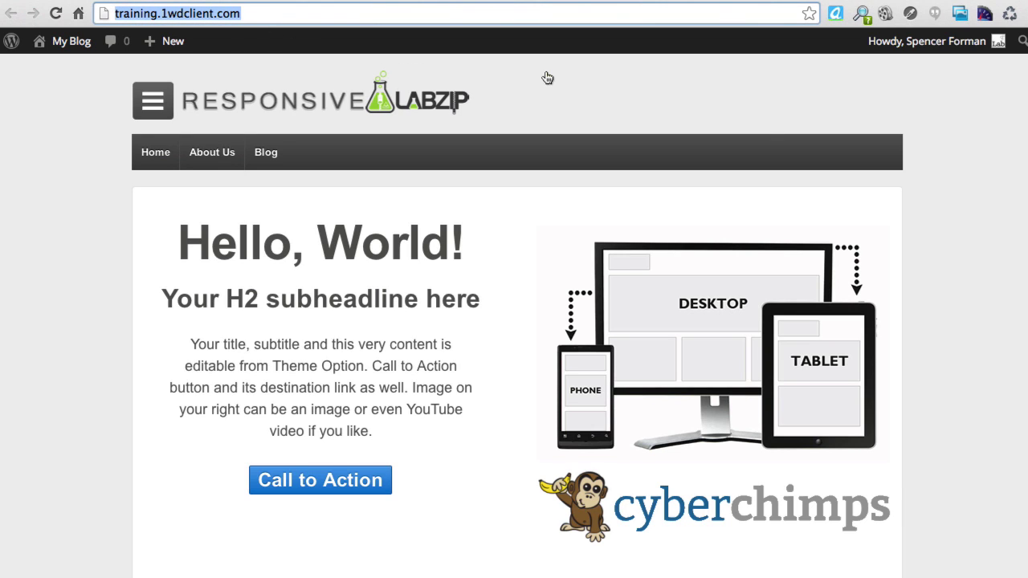
pyautogui.click(942, 205)
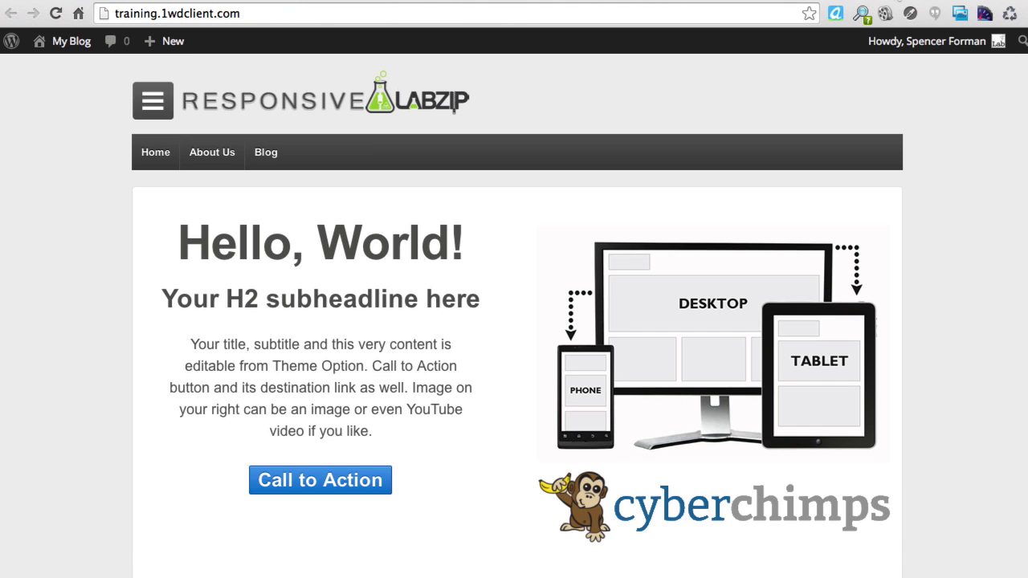
pyautogui.hotkey('ctrl', 'Tab')
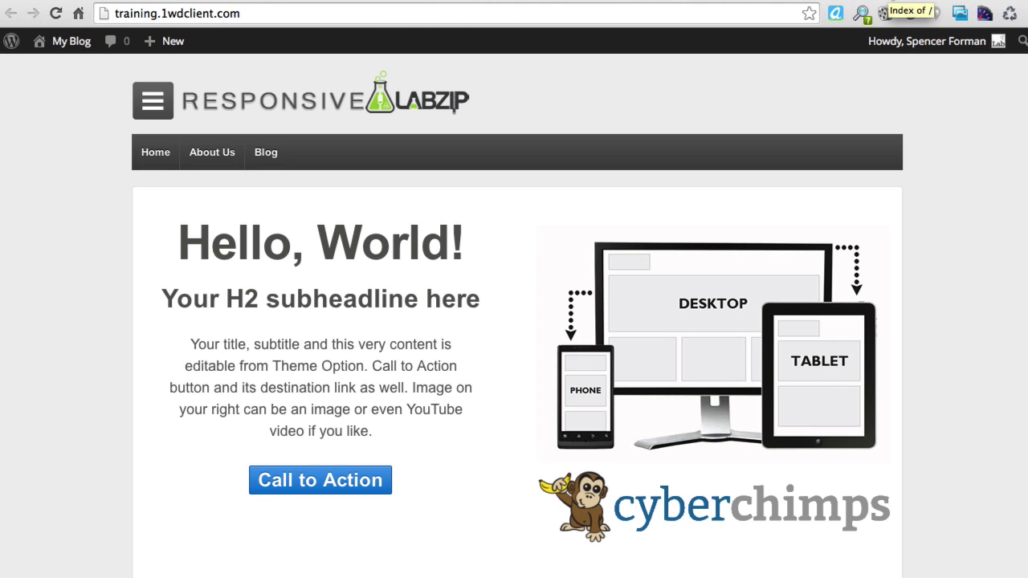
# Open the Install Plugins page from the Plugins menu in the training site's admin
pyautogui.click(884, 11)
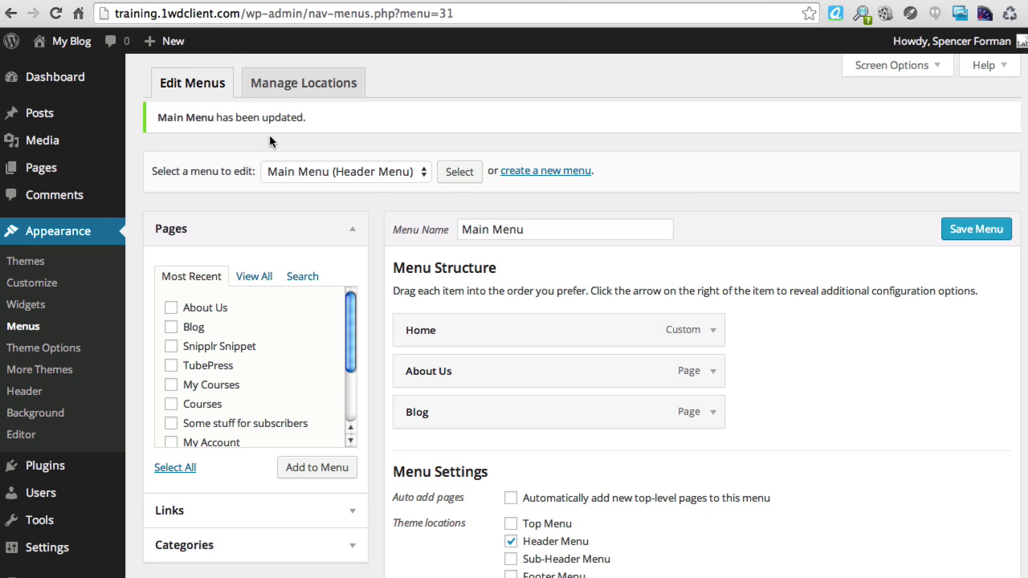
pyautogui.moveTo(64, 469)
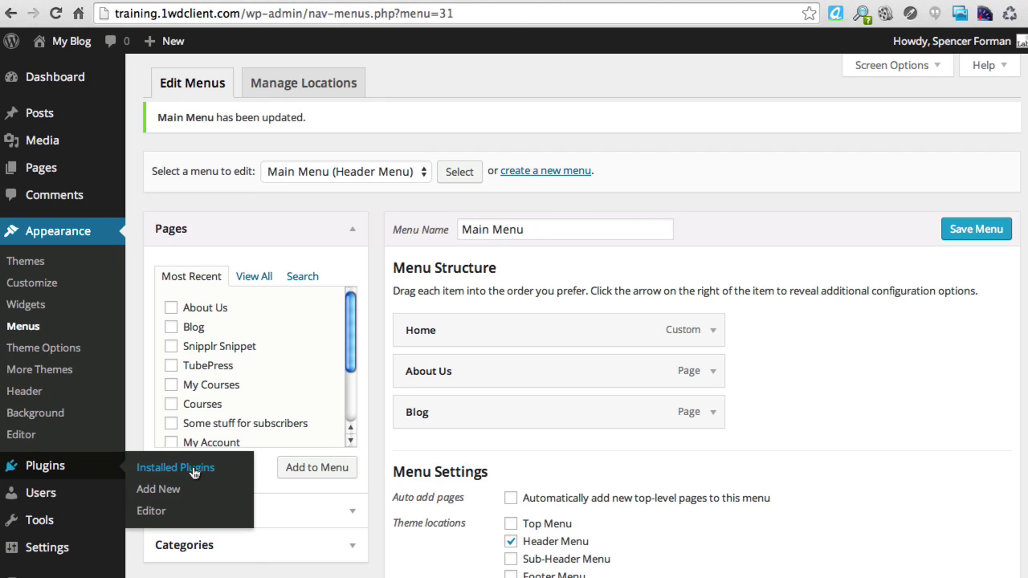
pyautogui.click(166, 489)
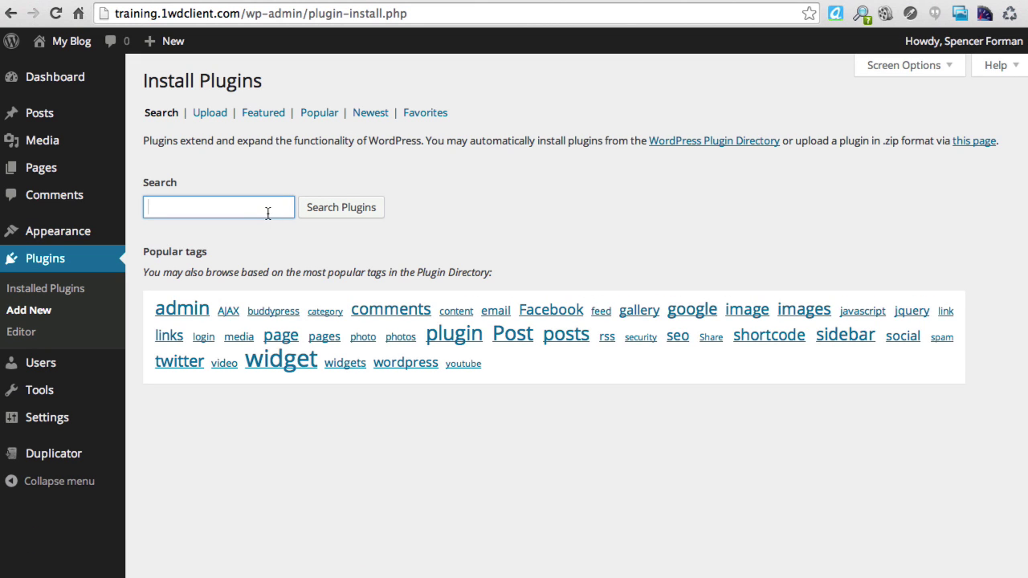
# Search plugins for 'duplicator', then view Installed Plugins showing Duplicator 0.5.4 active
pyautogui.write('drup')
pyautogui.press('BackSpace')
pyautogui.press('BackSpace')
pyautogui.press('BackSpace')
pyautogui.write('uplicator')
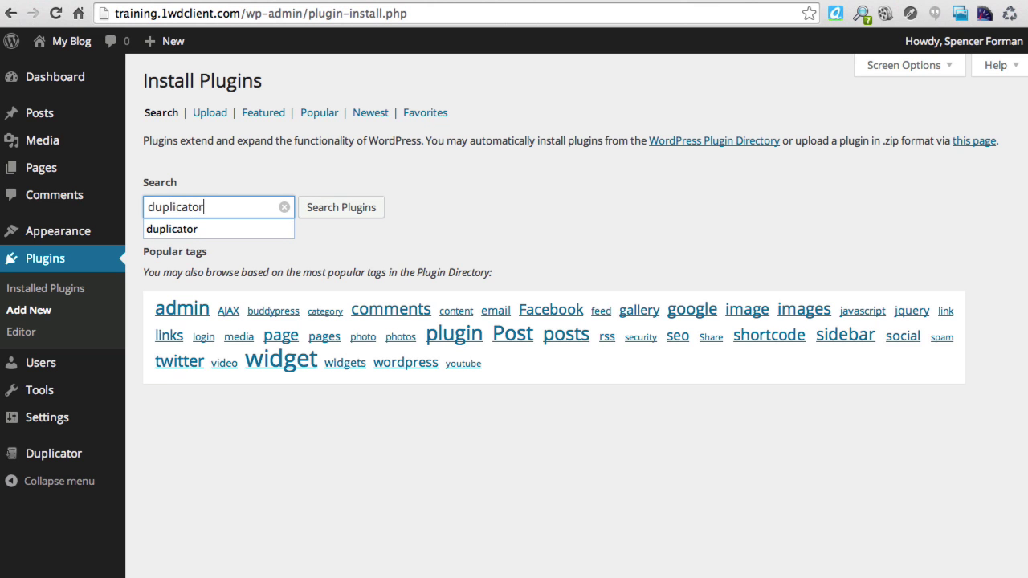
pyautogui.press('Return')
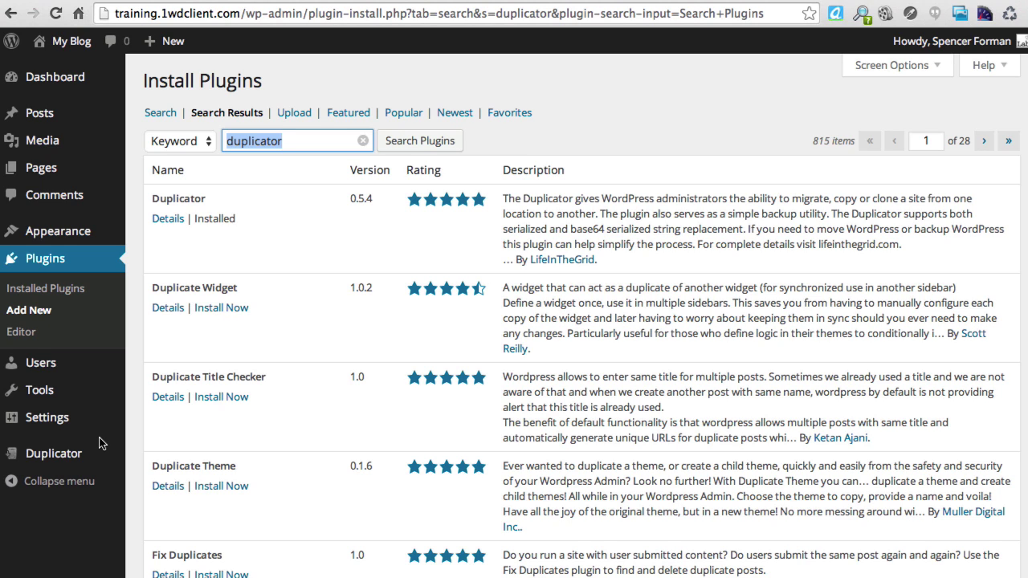
pyautogui.click(49, 289)
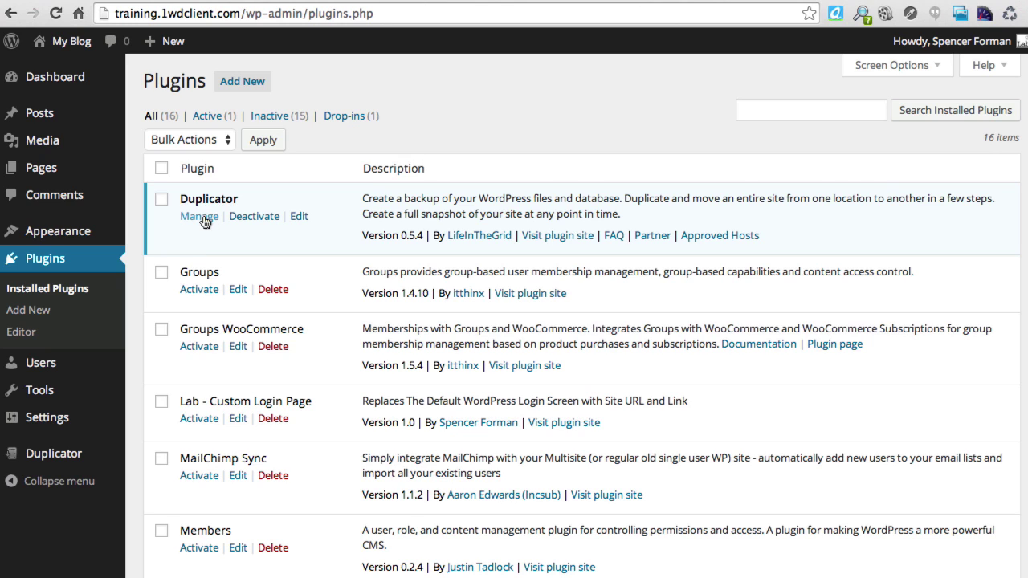
# Go to Duplicator's Packages page and create a new package at Step 1: Package Setup
pyautogui.click(72, 455)
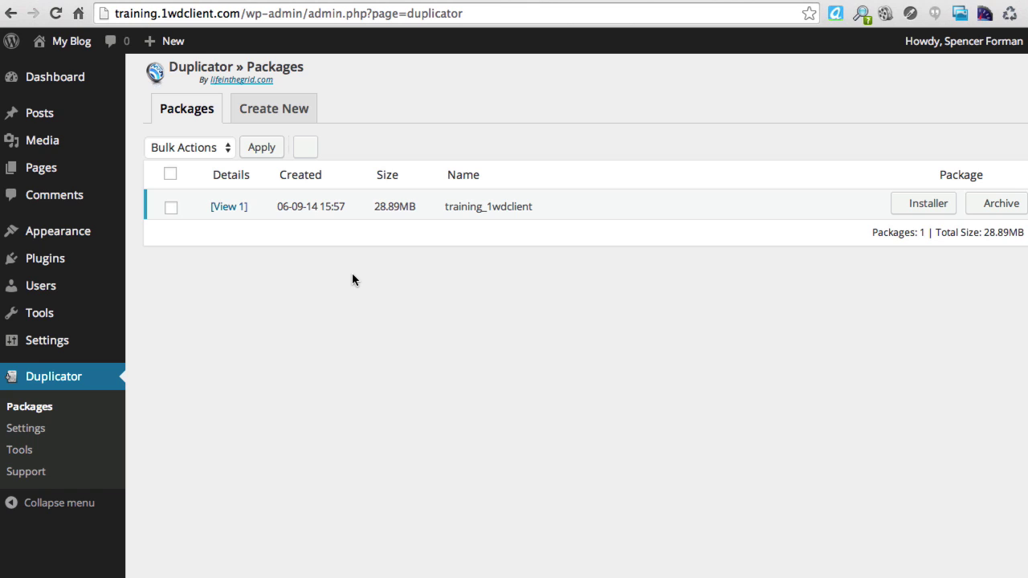
pyautogui.click(291, 116)
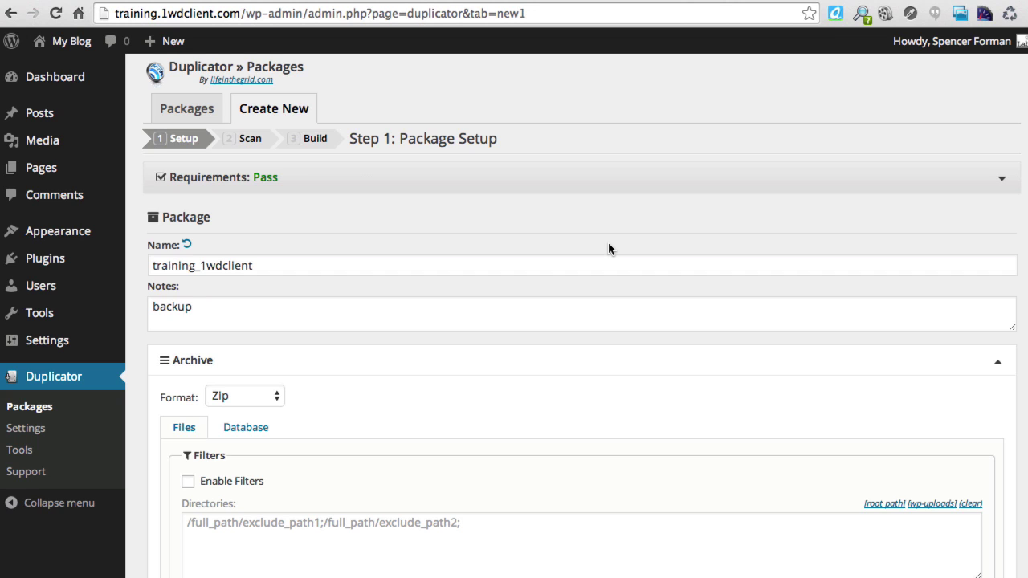
# Rename the package training_1wdclient_quick_tip and set its notes to 'backup for the quick tip video'
pyautogui.click(200, 267)
pyautogui.moveTo(200, 269); pyautogui.dragTo(206, 270)
pyautogui.press('Right')
pyautogui.press('Right')
pyautogui.press('Right')
pyautogui.press('Right')
pyautogui.press('Right')
pyautogui.press('Right')
pyautogui.press('Right')
pyautogui.press('Right')
pyautogui.press('Right')
pyautogui.press('Right')
pyautogui.write('_quick_tip')
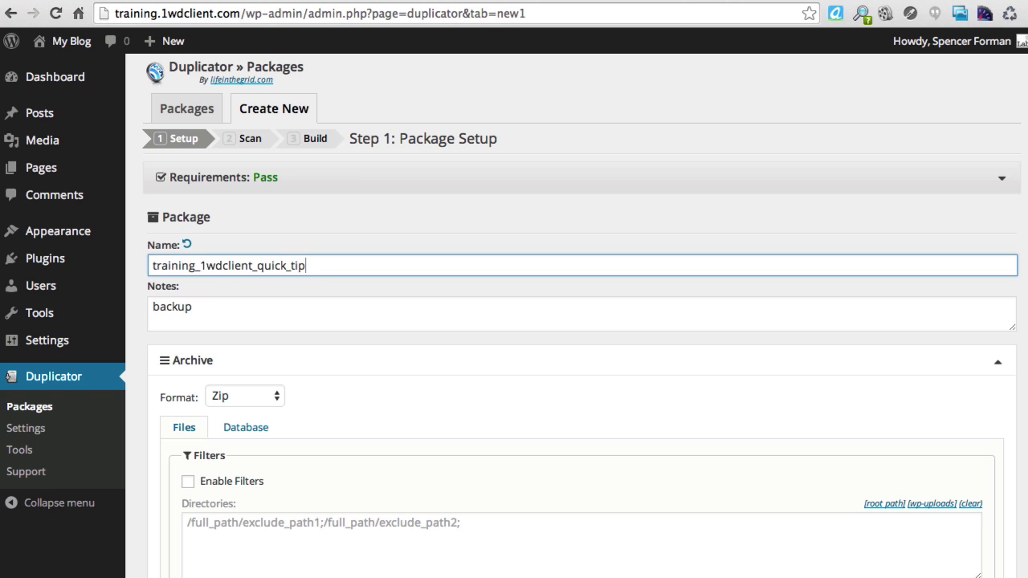
pyautogui.moveTo(201, 266); pyautogui.dragTo(195, 266)
pyautogui.click(233, 312)
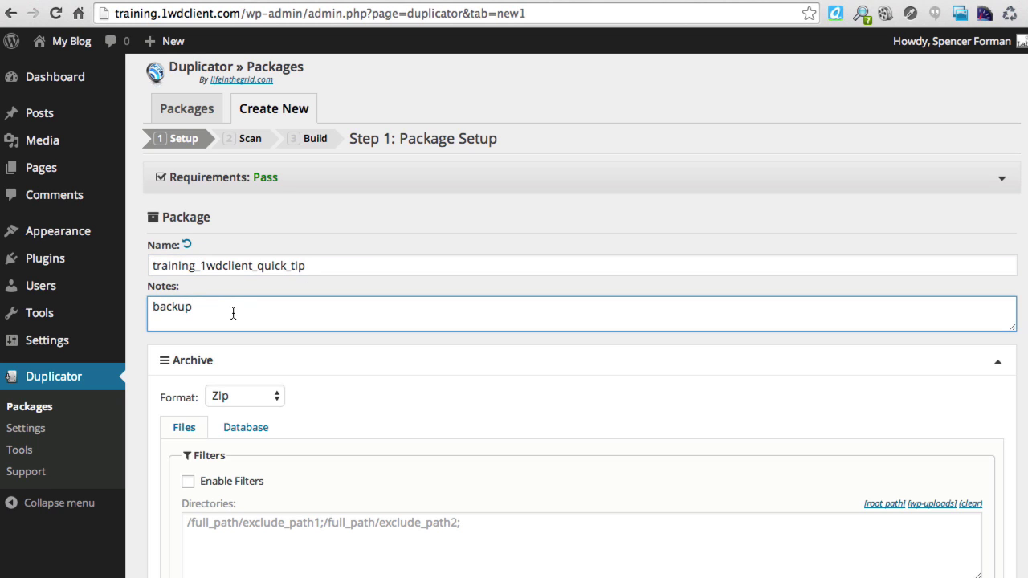
pyautogui.write('for the quick tip video')
pyautogui.scroll(-5, 479, 370)
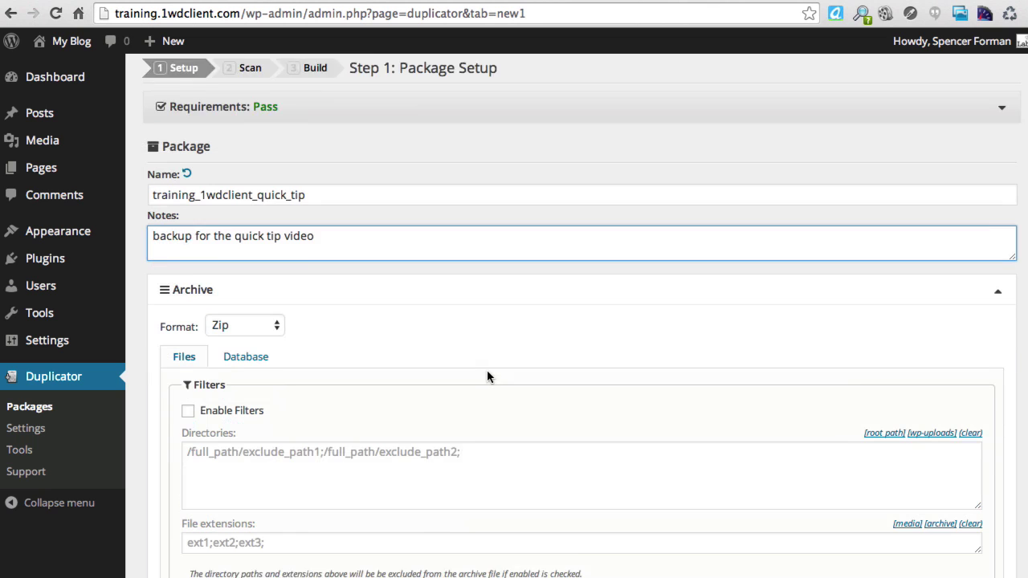
pyautogui.click(258, 274)
pyautogui.click(257, 274)
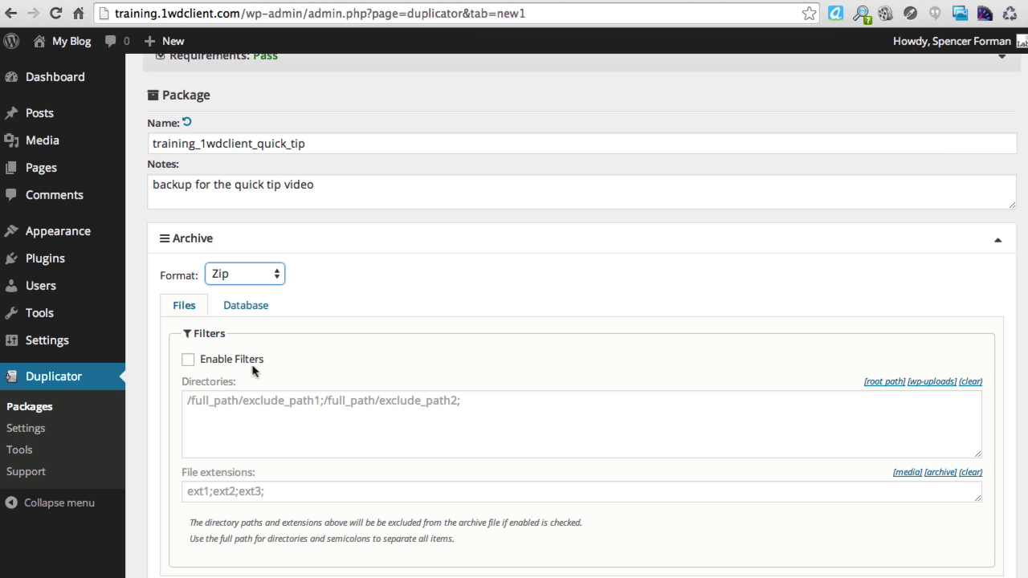
pyautogui.click(188, 360)
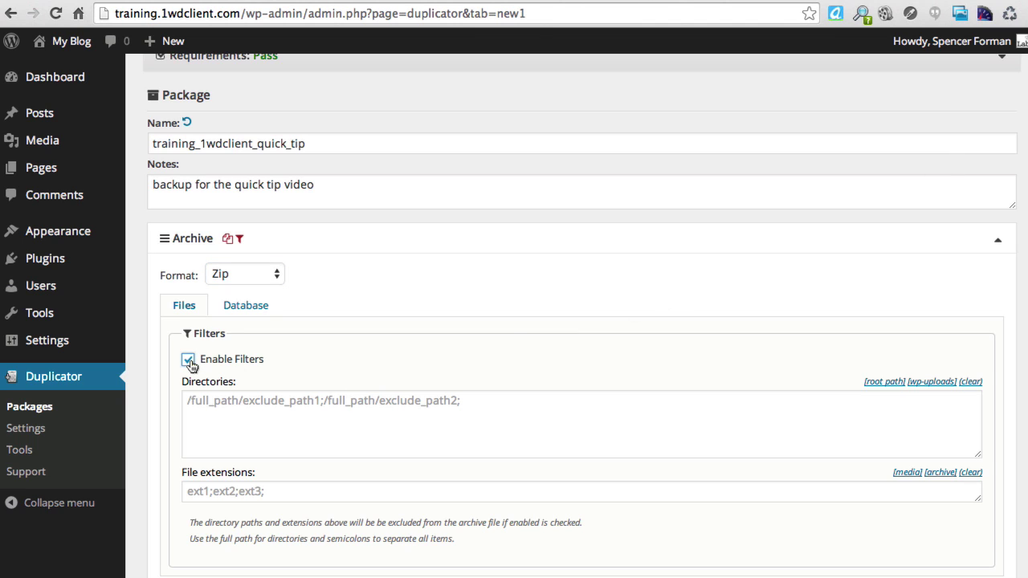
pyautogui.click(188, 360)
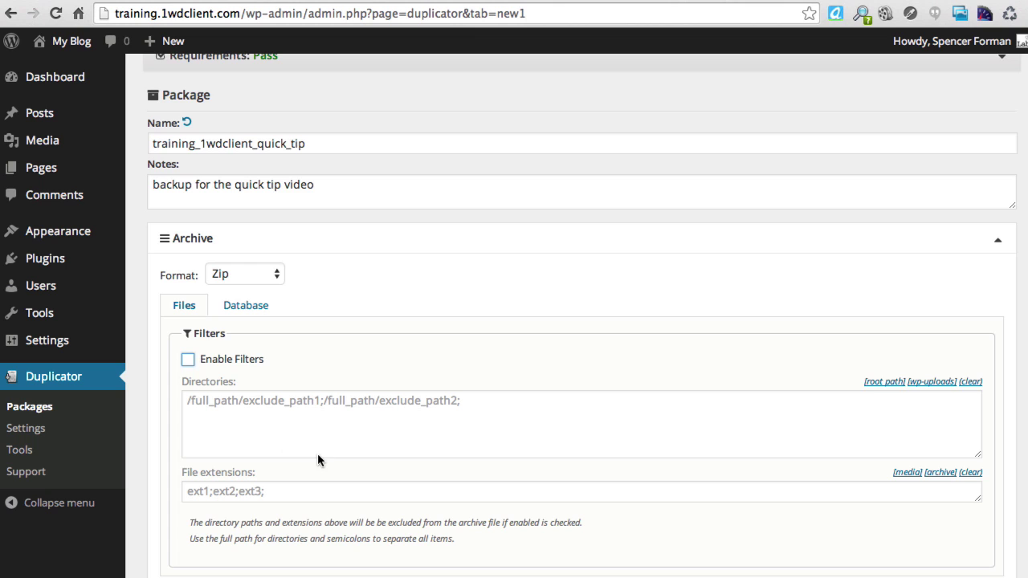
pyautogui.click(259, 309)
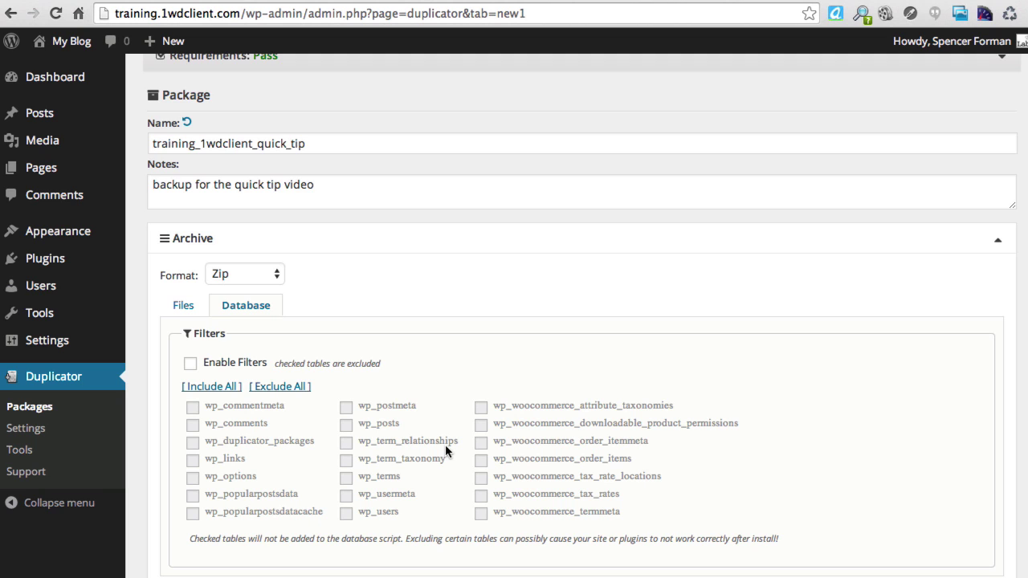
pyautogui.click(189, 308)
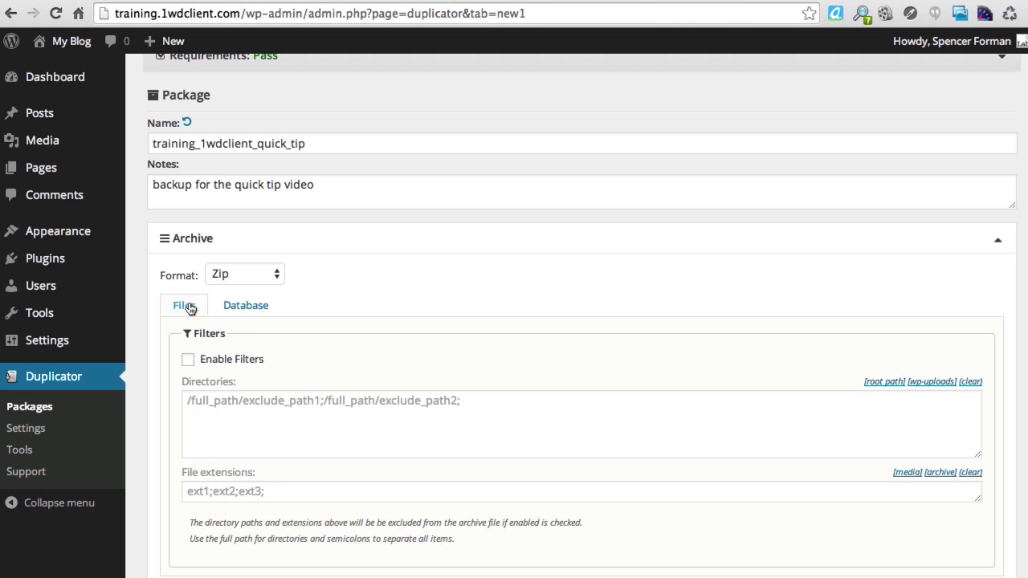
pyautogui.scroll(-5, 438, 282)
pyautogui.scroll(-3, 439, 281)
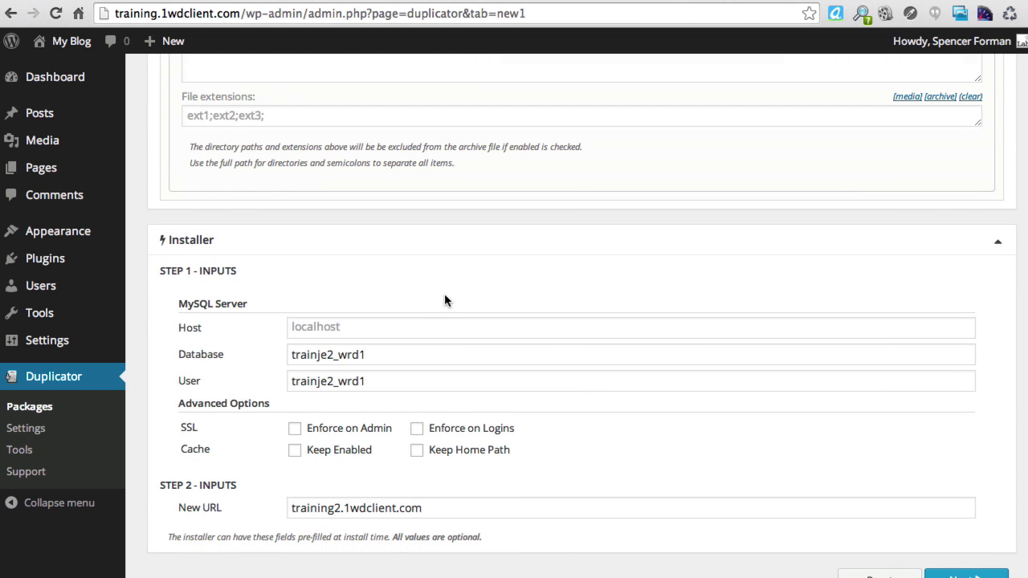
pyautogui.click(1003, 243)
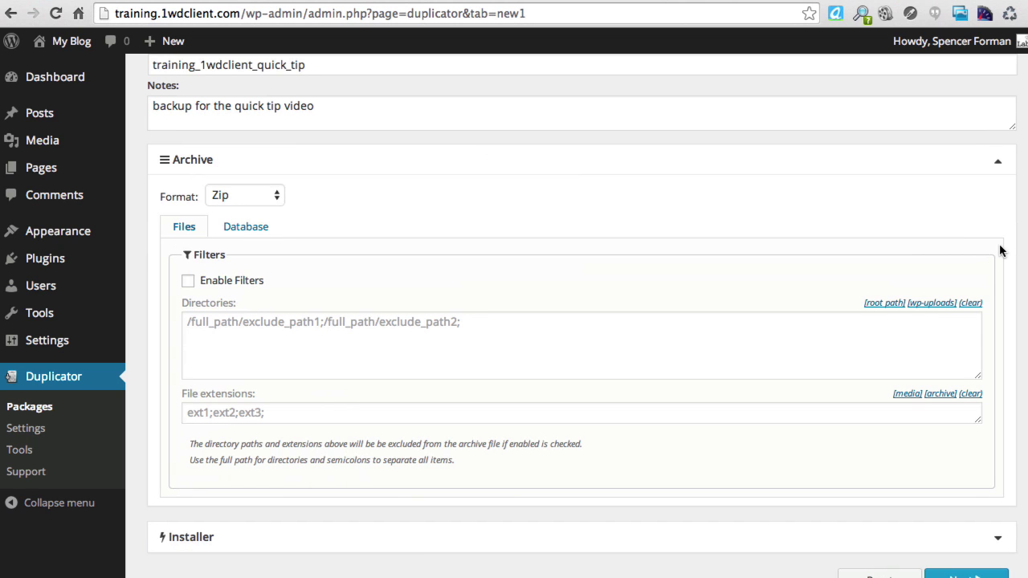
pyautogui.click(998, 538)
pyautogui.scroll(-4, 1001, 537)
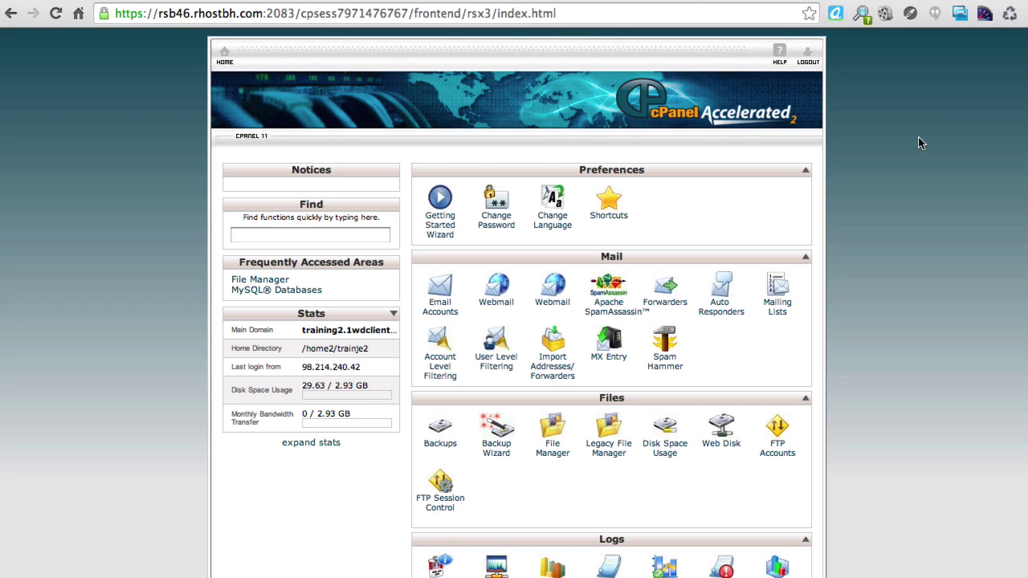
# Scroll down the cPanel home page to the Databases section
pyautogui.scroll(-5, 922, 145)
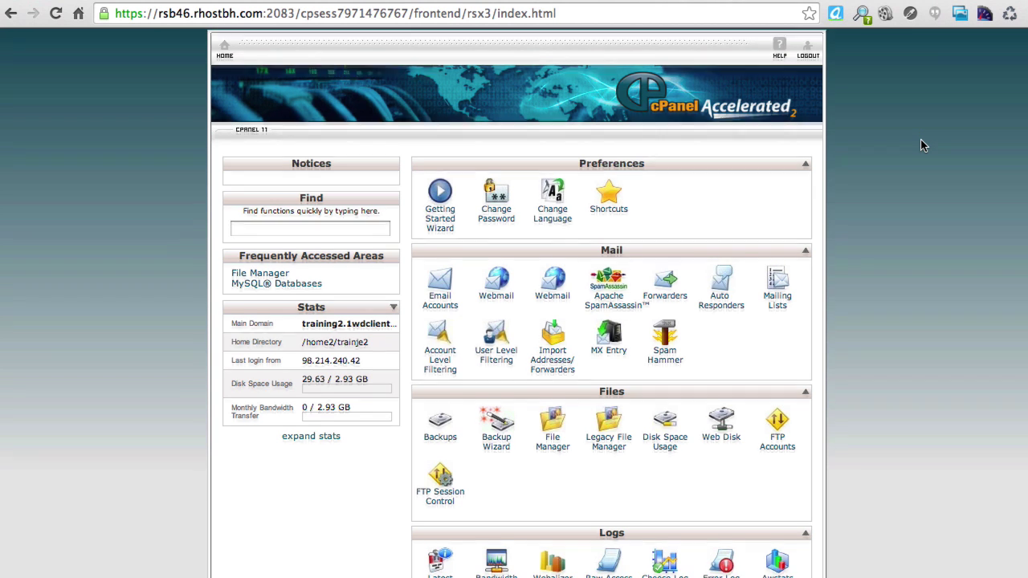
pyautogui.scroll(-5, 922, 145)
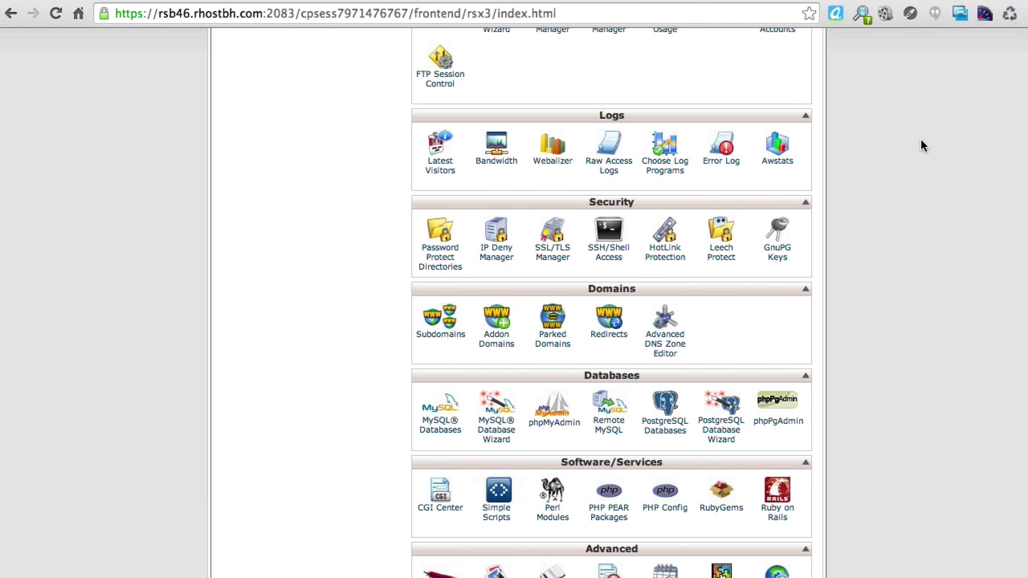
pyautogui.scroll(-2, 922, 146)
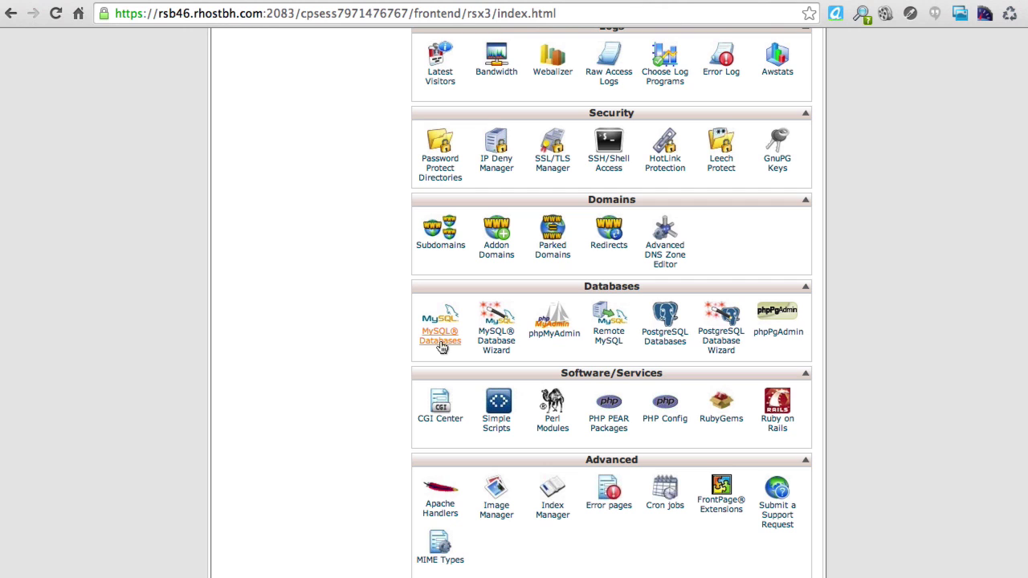
pyautogui.click(440, 342)
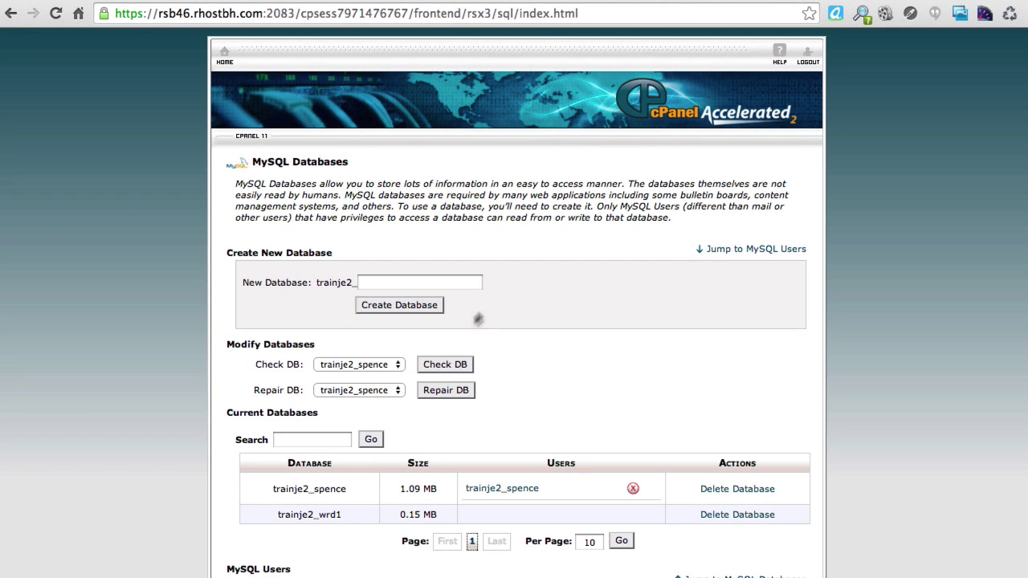
pyautogui.moveTo(228, 256); pyautogui.dragTo(352, 252)
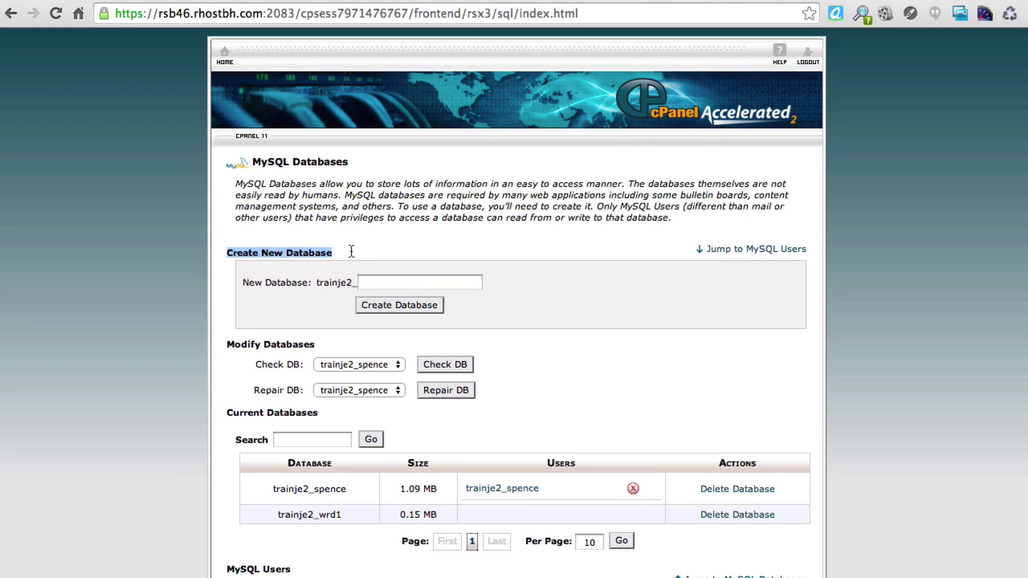
pyautogui.click(383, 281)
pyautogui.write('quicktip')
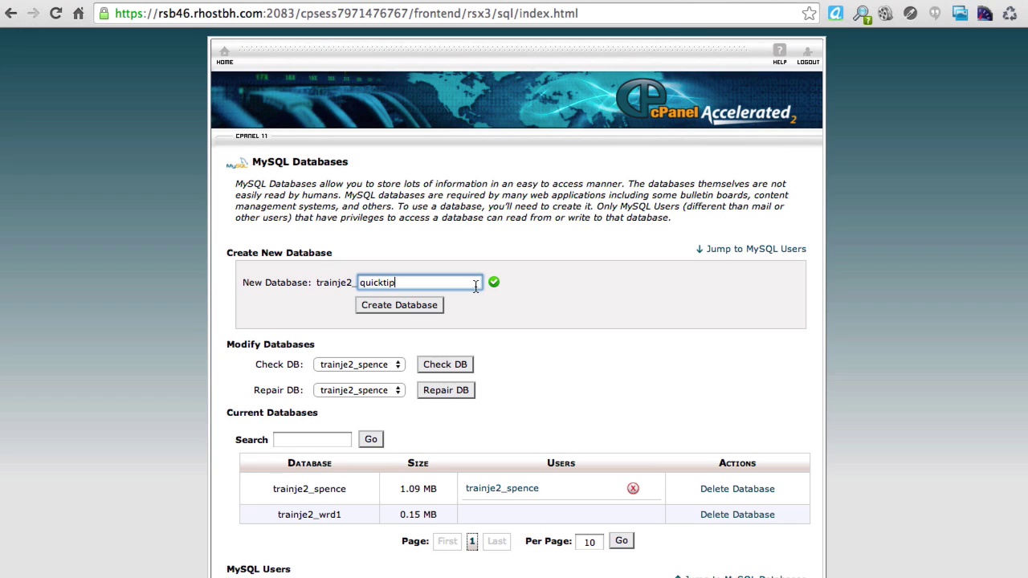
pyautogui.click(412, 305)
pyautogui.click(516, 246)
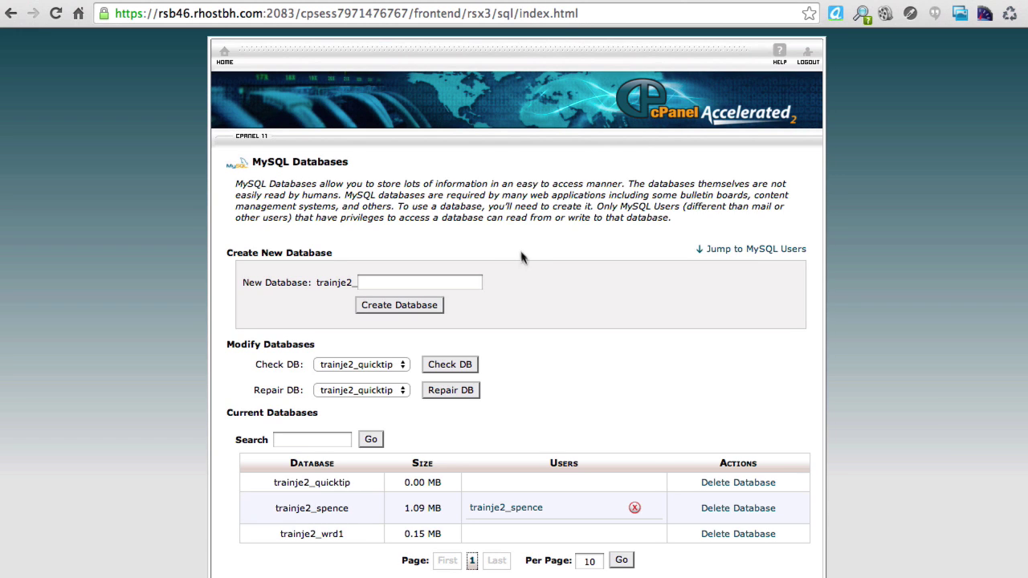
pyautogui.moveTo(354, 482); pyautogui.dragTo(268, 482)
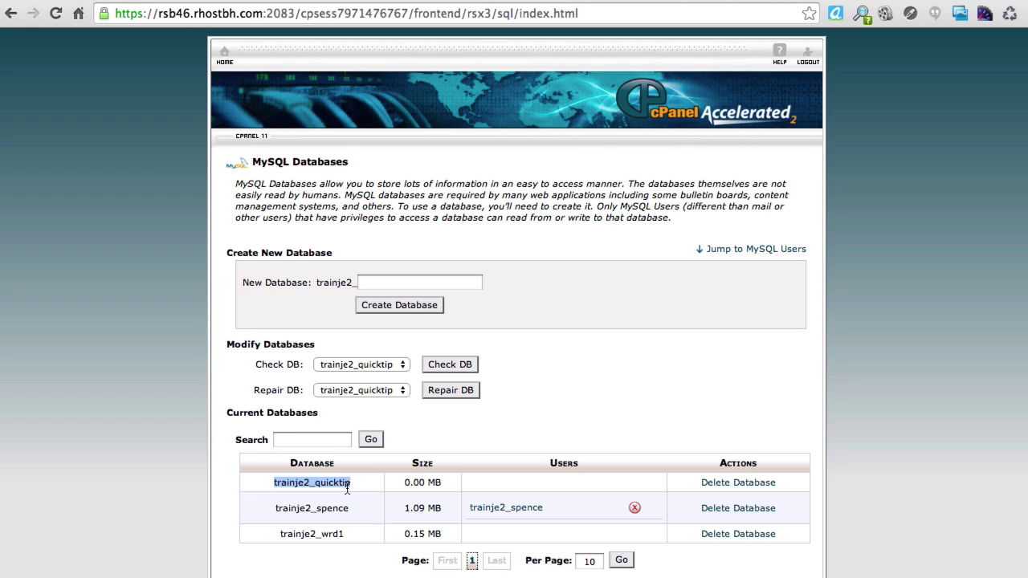
pyautogui.click(540, 410)
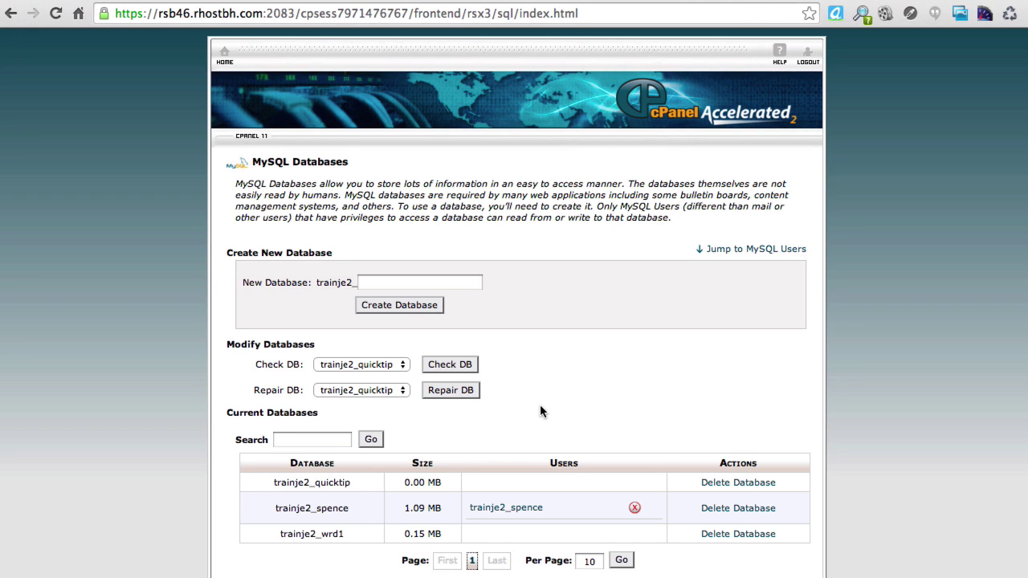
# Enter quicktip as the username for a new MySQL user
pyautogui.scroll(-5, 540, 406)
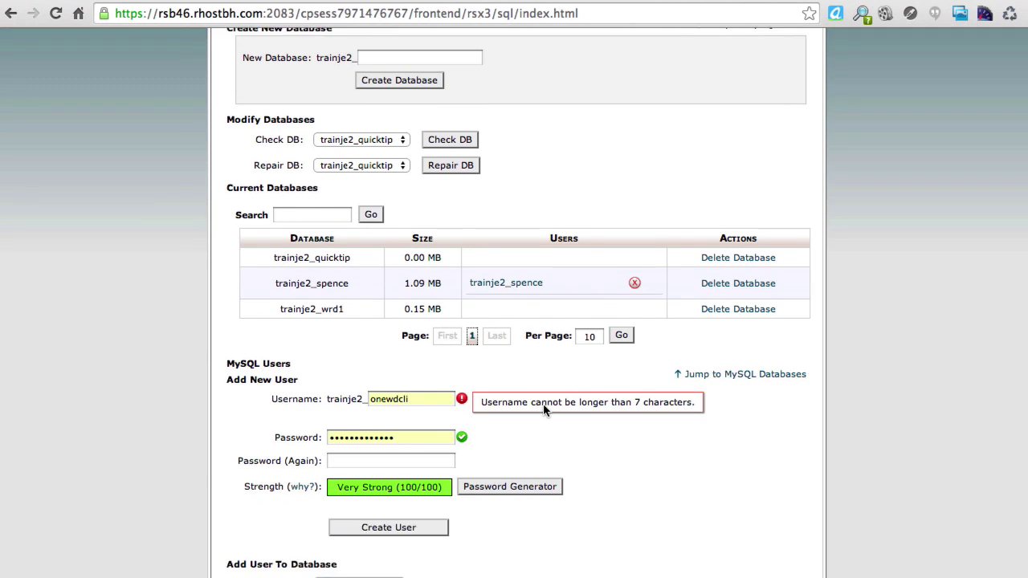
pyautogui.scroll(-2, 542, 406)
pyautogui.moveTo(304, 309); pyautogui.dragTo(220, 312)
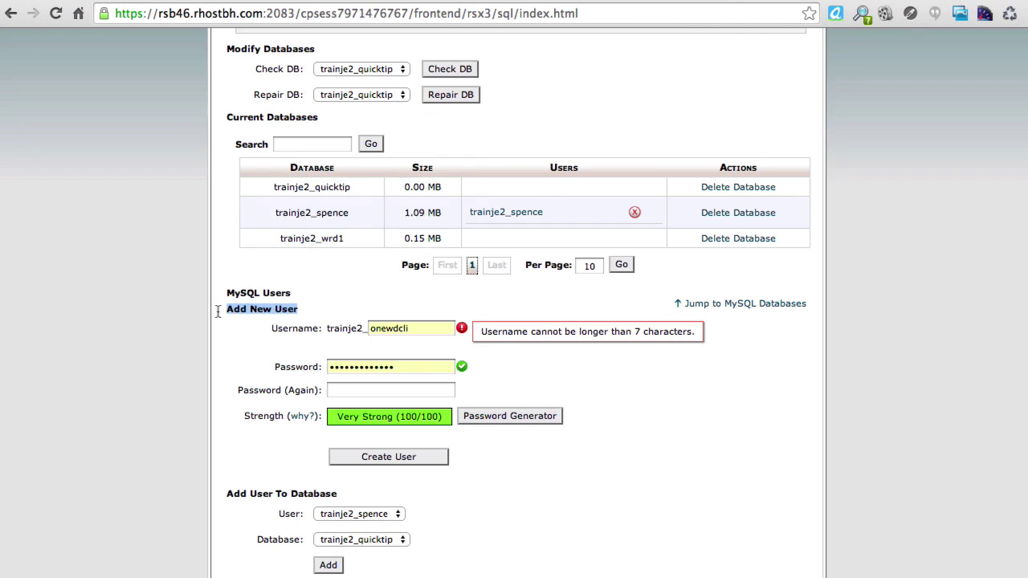
pyautogui.click(342, 304)
pyautogui.moveTo(433, 331); pyautogui.dragTo(307, 323)
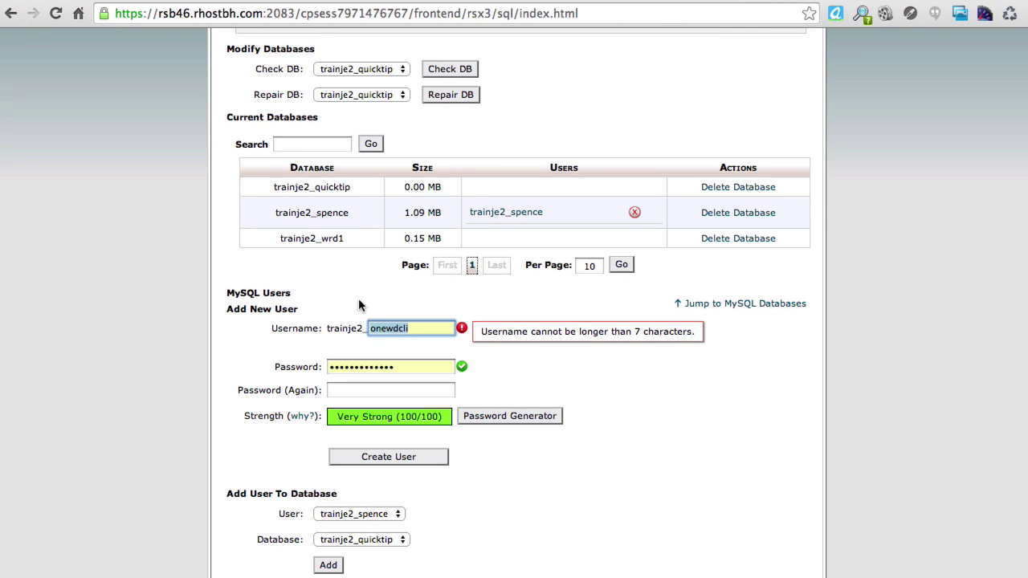
pyautogui.write('quicktip')
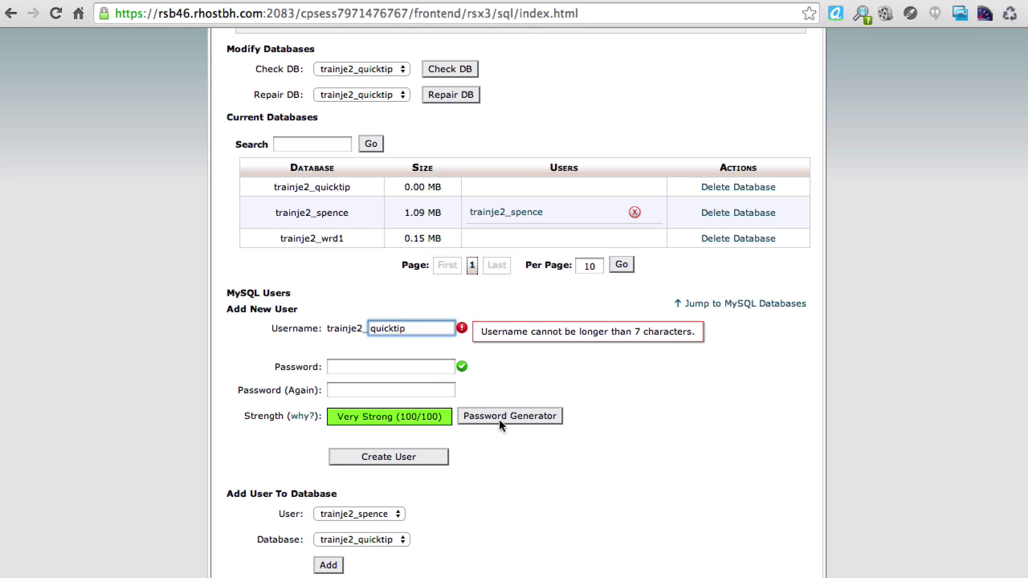
# Generate a strong password, fill both password fields, and try creating the user
pyautogui.click(524, 416)
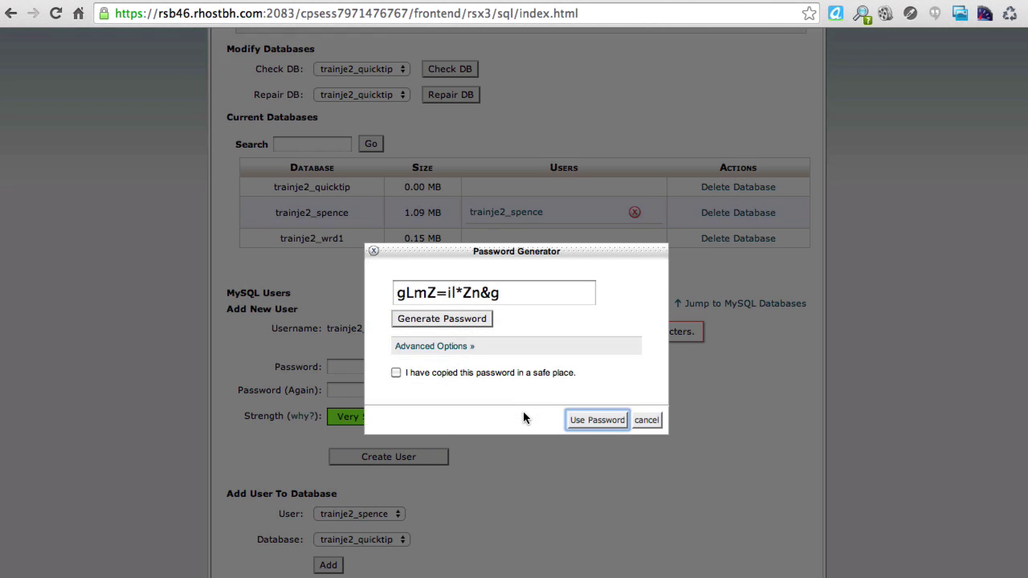
pyautogui.click(594, 423)
pyautogui.click(436, 375)
pyautogui.click(594, 421)
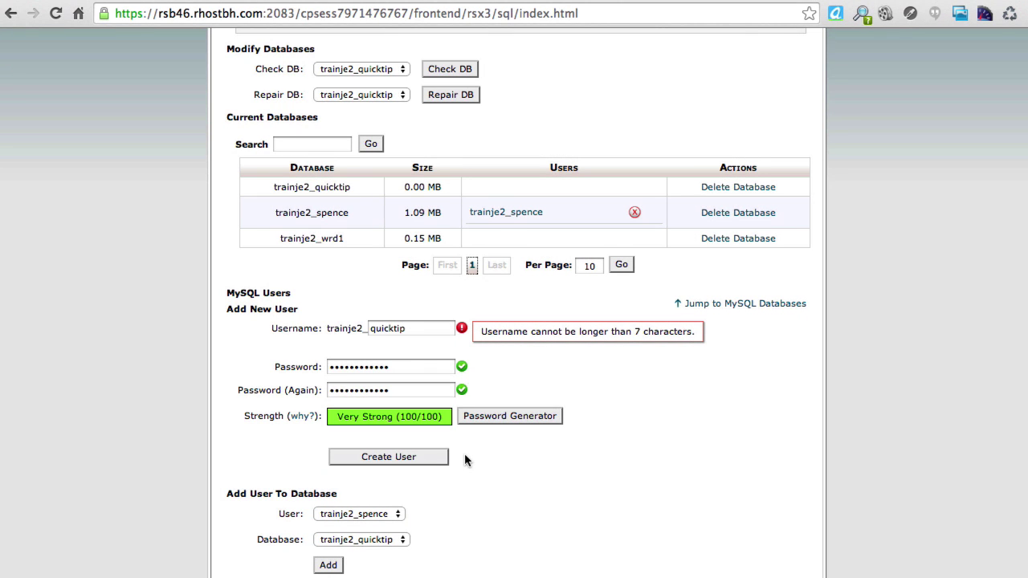
pyautogui.click(410, 457)
# After the username-too-long error, shorten it to quickti and create trainje2_quickti
pyautogui.click(515, 367)
pyautogui.click(407, 331)
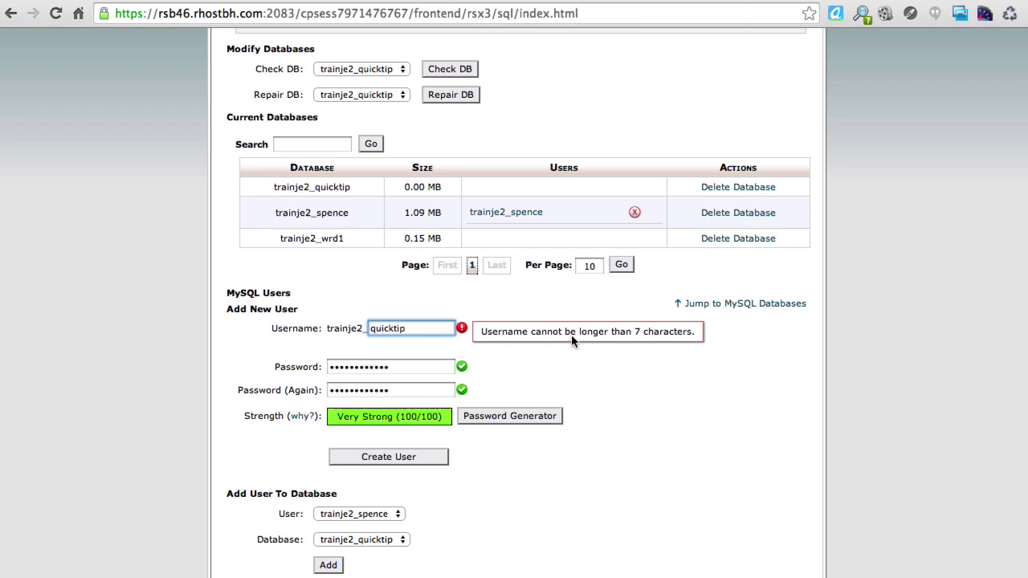
pyautogui.press('BackSpace')
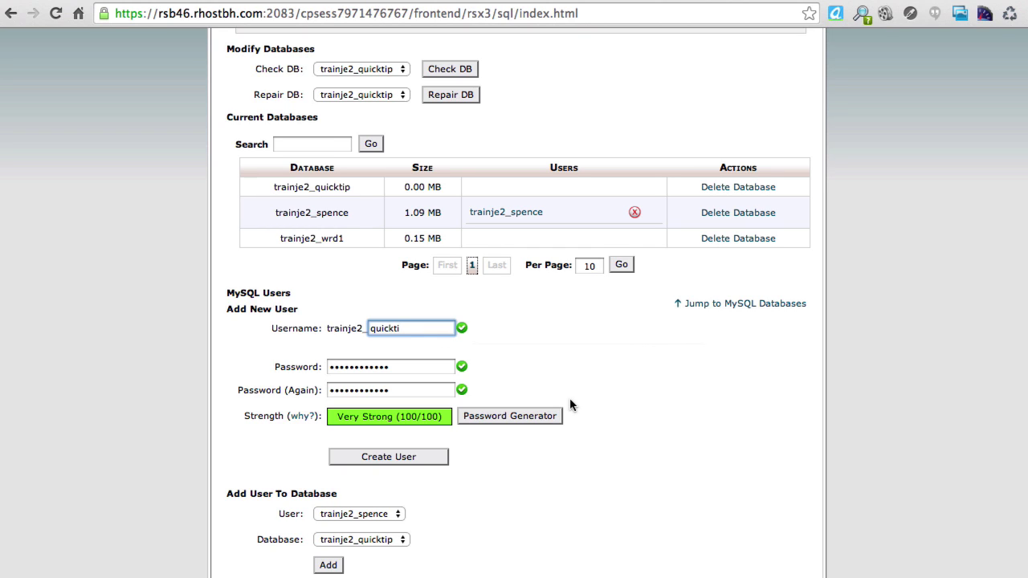
pyautogui.click(435, 455)
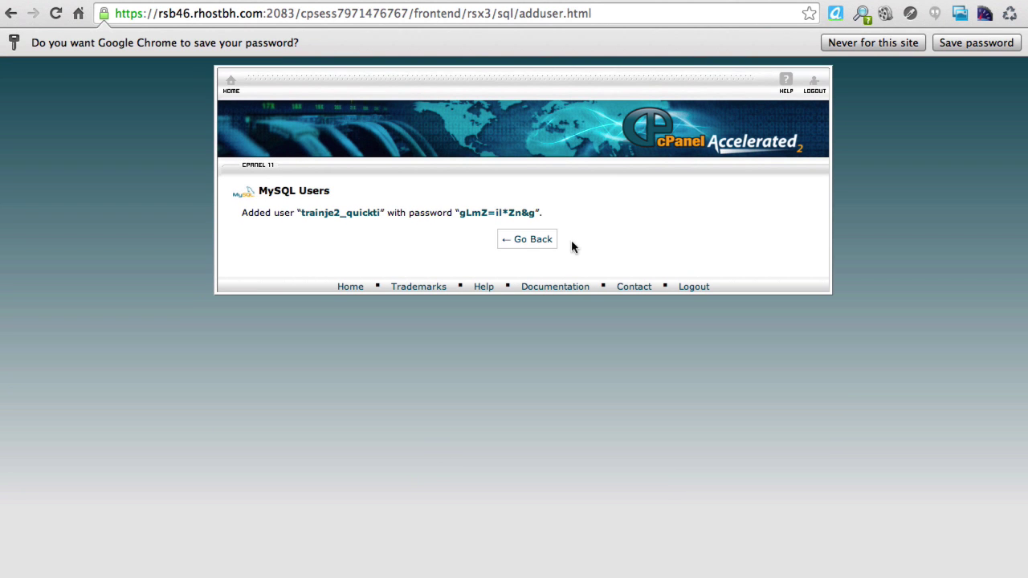
pyautogui.click(522, 246)
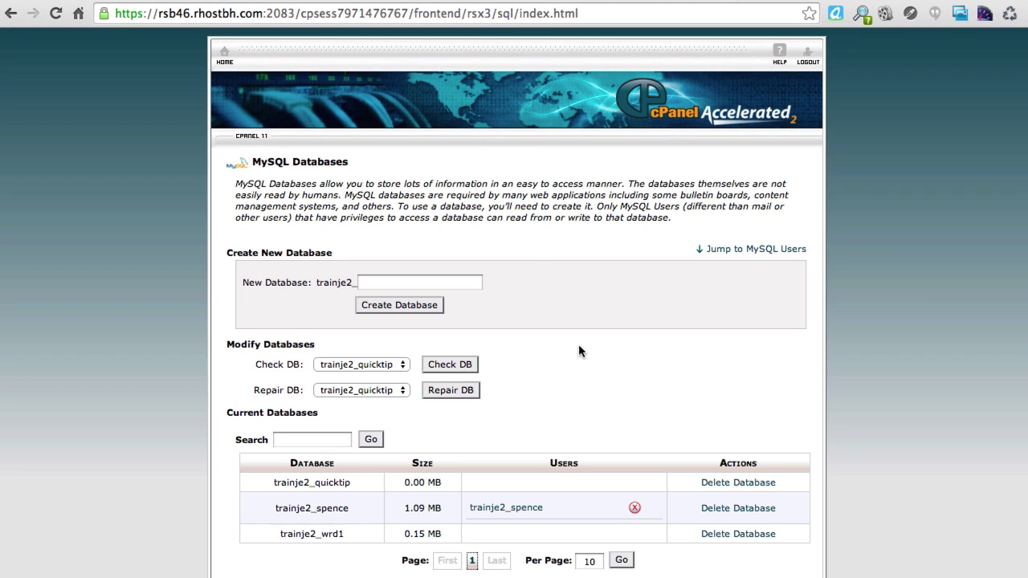
# Add user trainje2_quickti to the database trainje2_quicktip
pyautogui.scroll(-2, 655, 396)
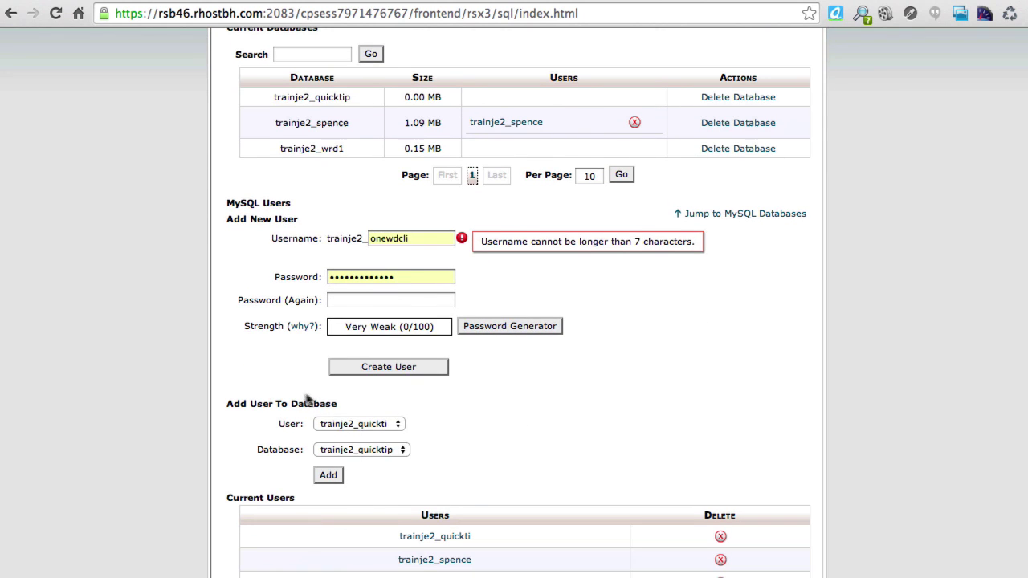
pyautogui.moveTo(225, 403); pyautogui.dragTo(339, 404)
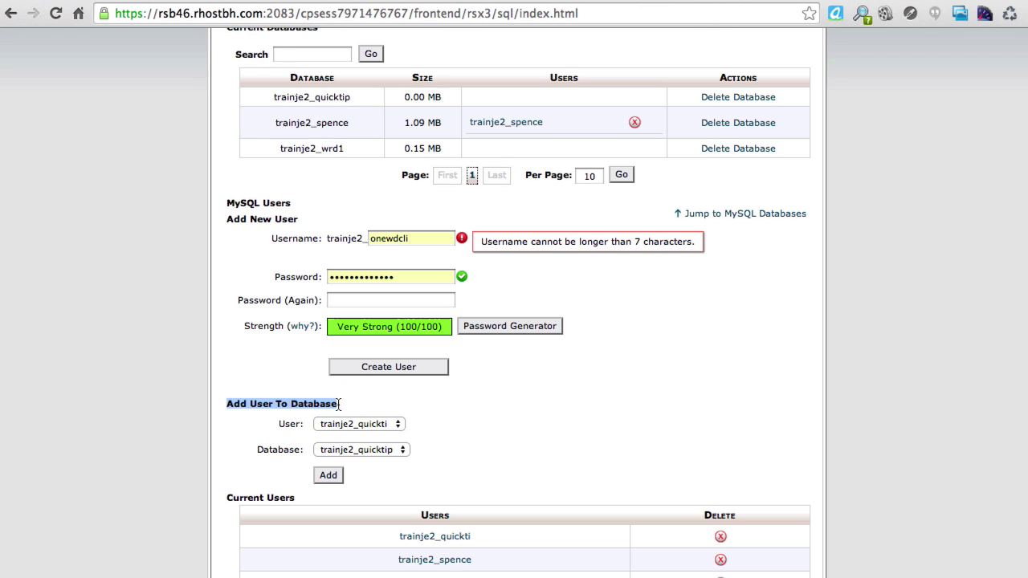
pyautogui.click(401, 404)
pyautogui.click(382, 425)
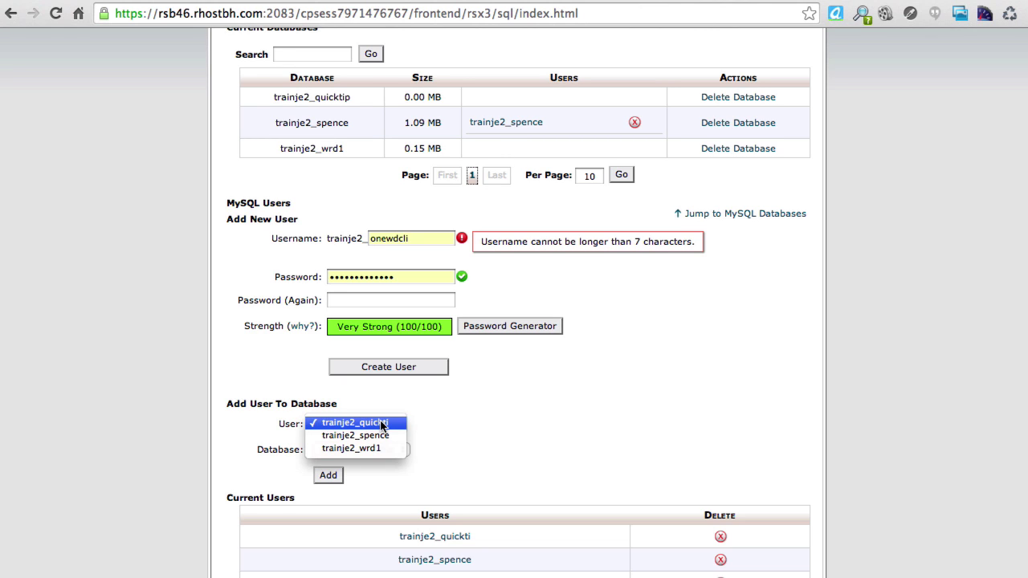
pyautogui.click(379, 405)
pyautogui.click(368, 452)
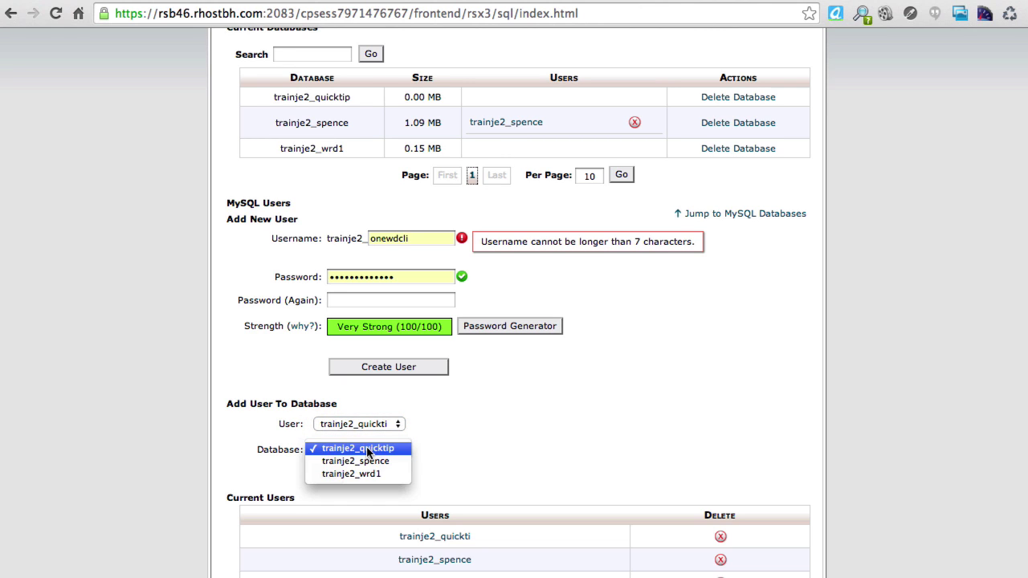
pyautogui.click(366, 449)
pyautogui.click(334, 482)
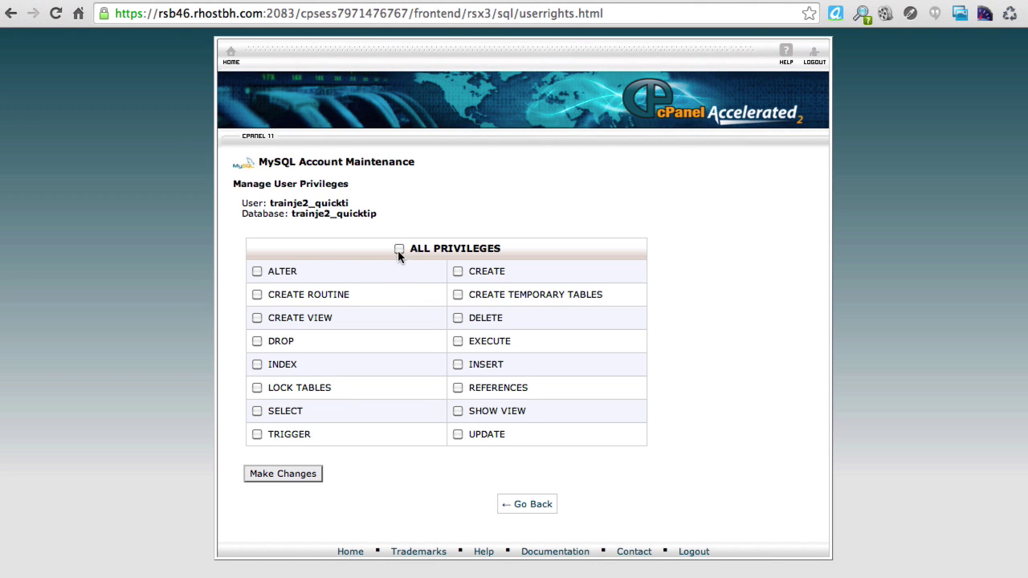
# Grant the user ALL PRIVILEGES, save, and return to Duplicator's installer settings
pyautogui.click(399, 250)
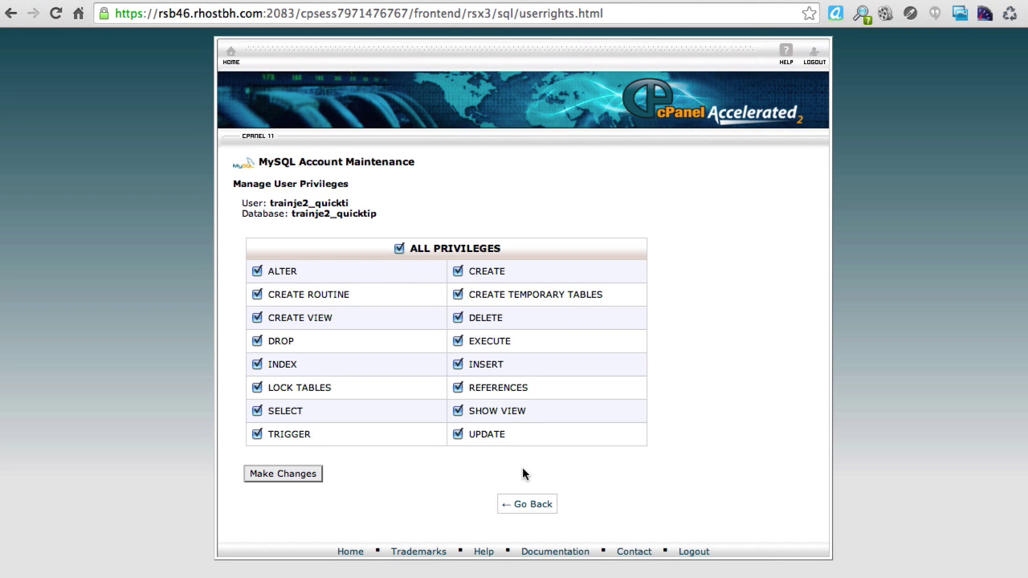
pyautogui.click(314, 476)
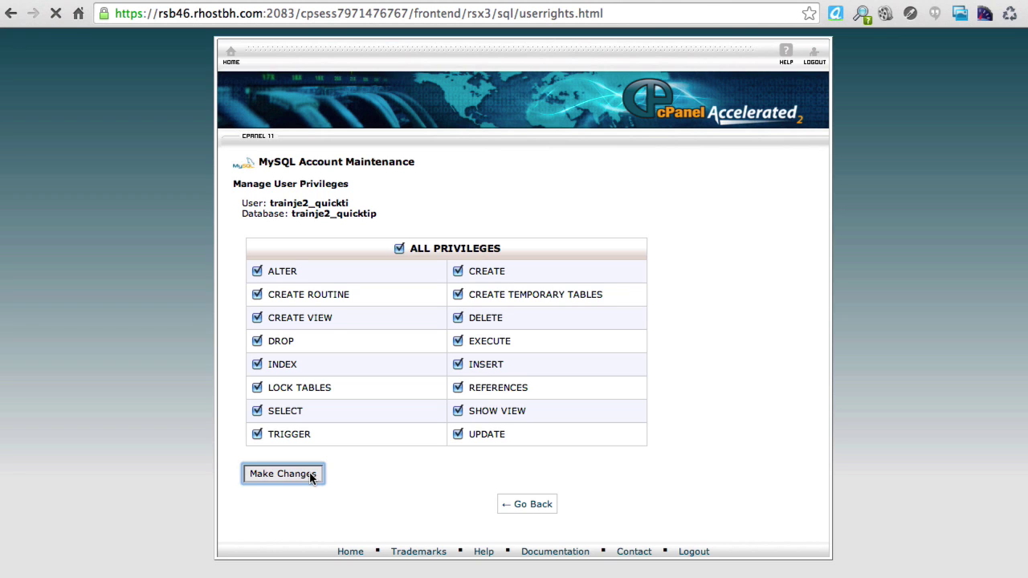
pyautogui.click(548, 220)
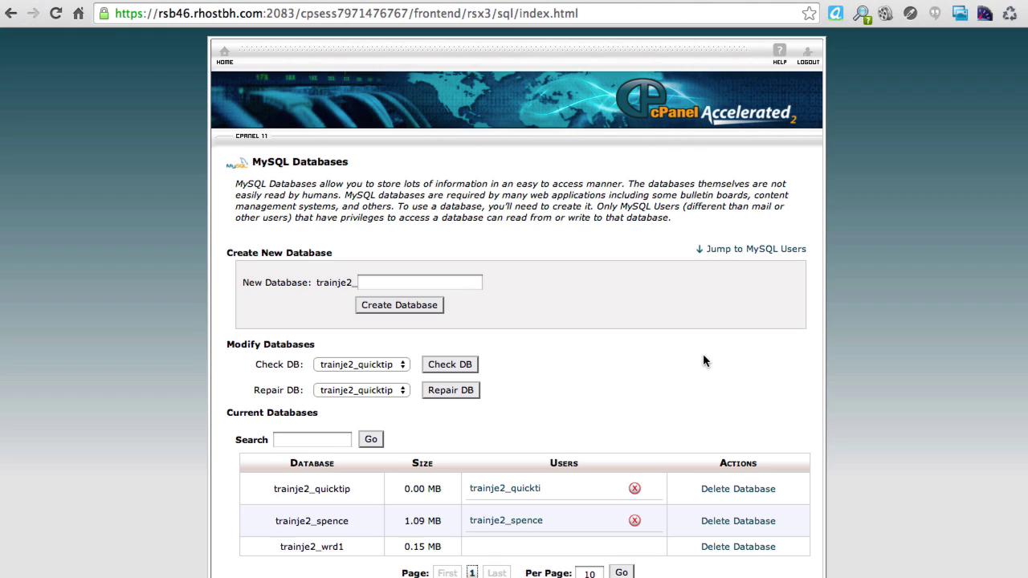
pyautogui.scroll(-2, 703, 361)
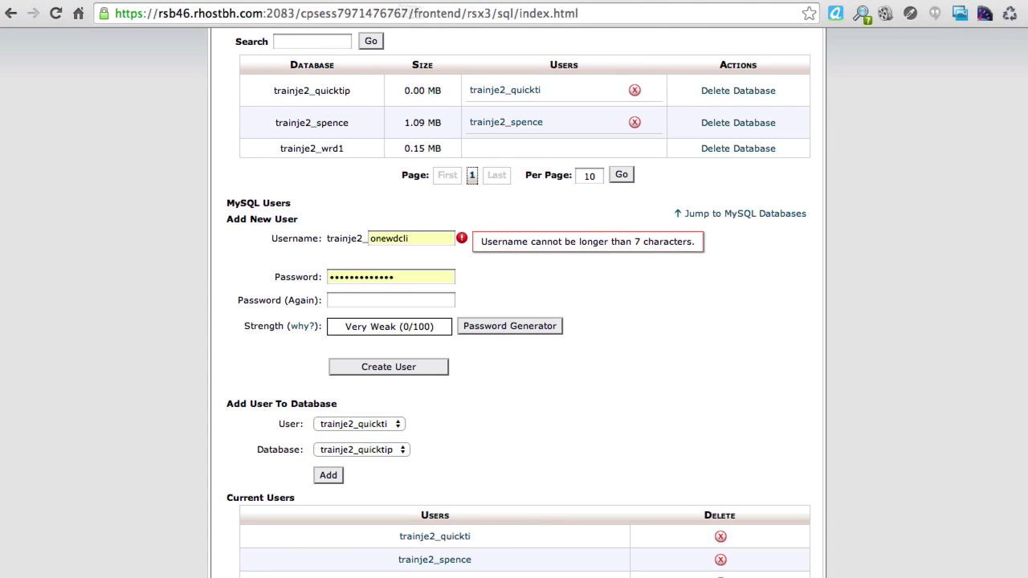
pyautogui.click(334, 0)
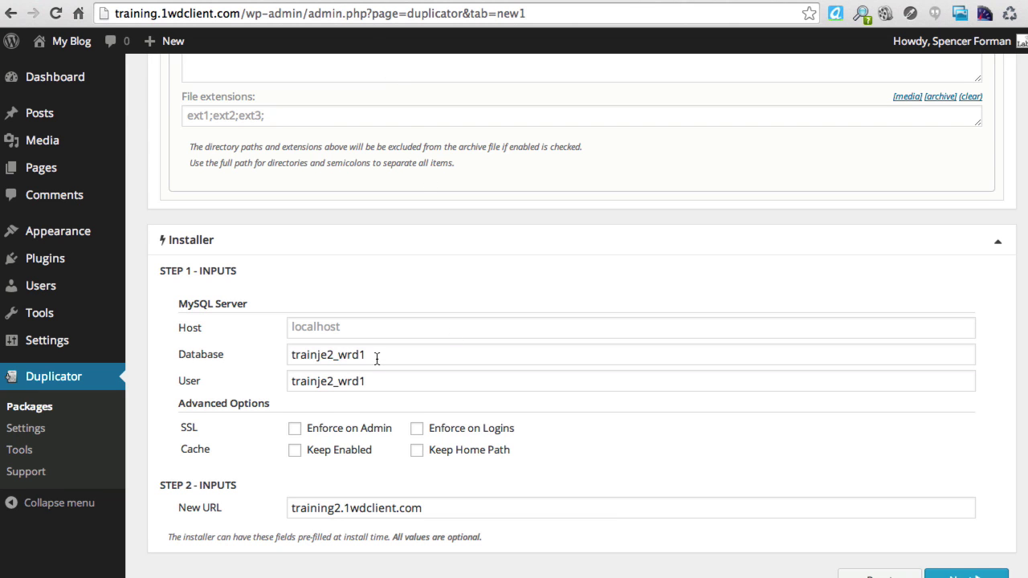
# Set the installer's database to trainje2_quickti and its user to trainje2_quicktip
pyautogui.moveTo(339, 356); pyautogui.dragTo(413, 362)
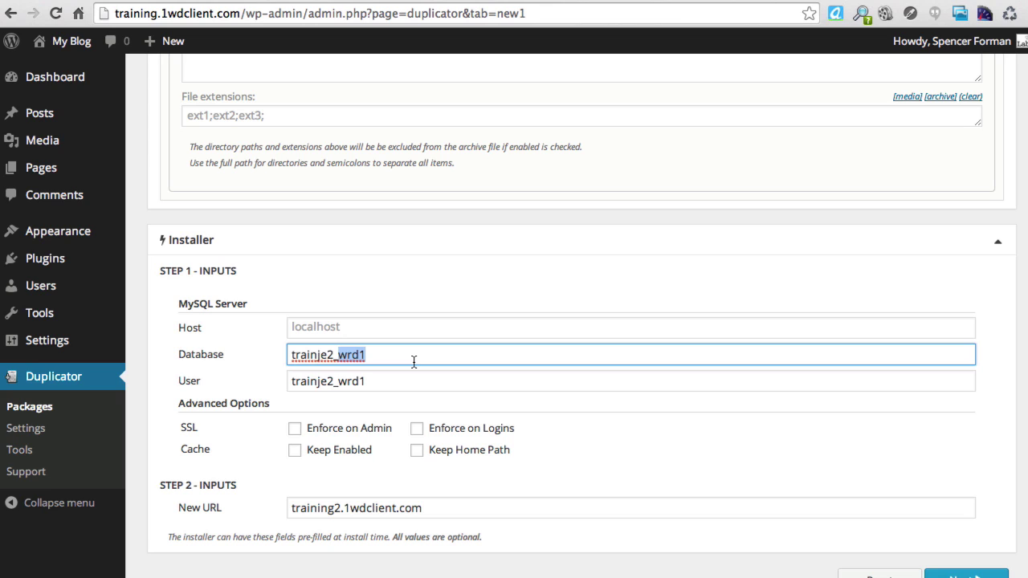
pyautogui.write('quickti')
pyautogui.press('Tab')
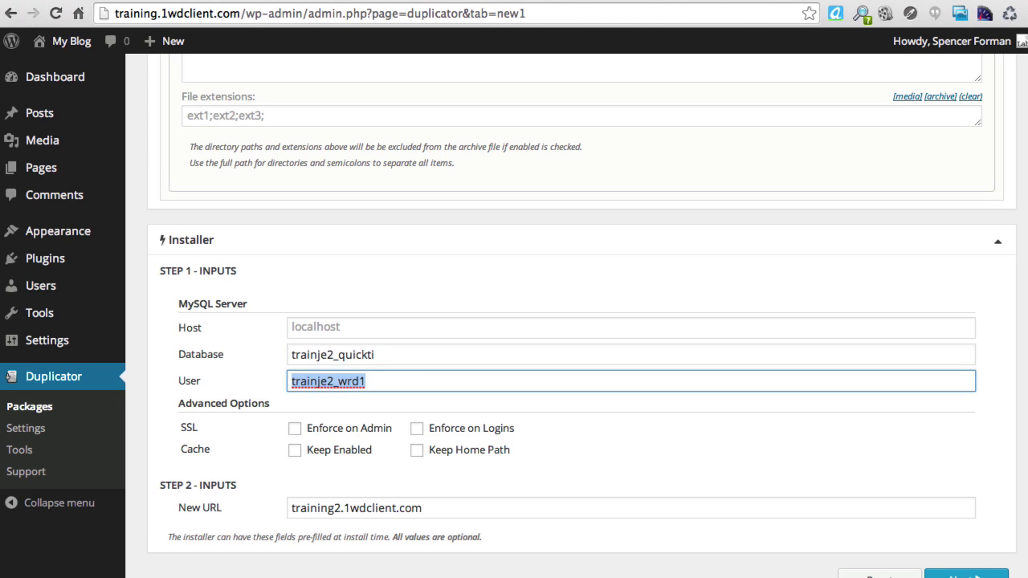
pyautogui.press('Right')
pyautogui.press('BackSpace')
pyautogui.press('BackSpace')
pyautogui.press('BackSpace')
pyautogui.press('BackSpace')
pyautogui.write('quicktip')
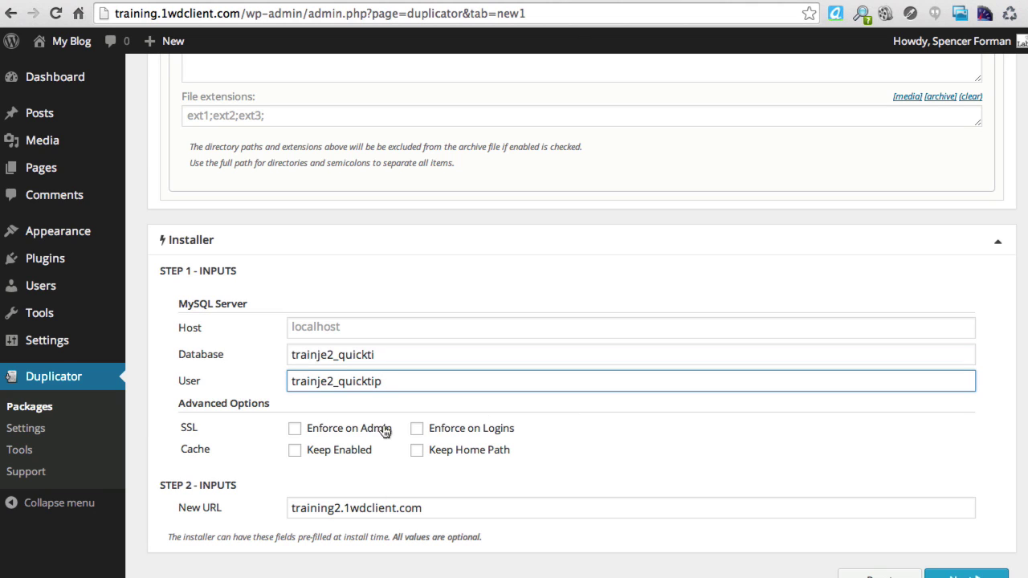
pyautogui.click(401, 481)
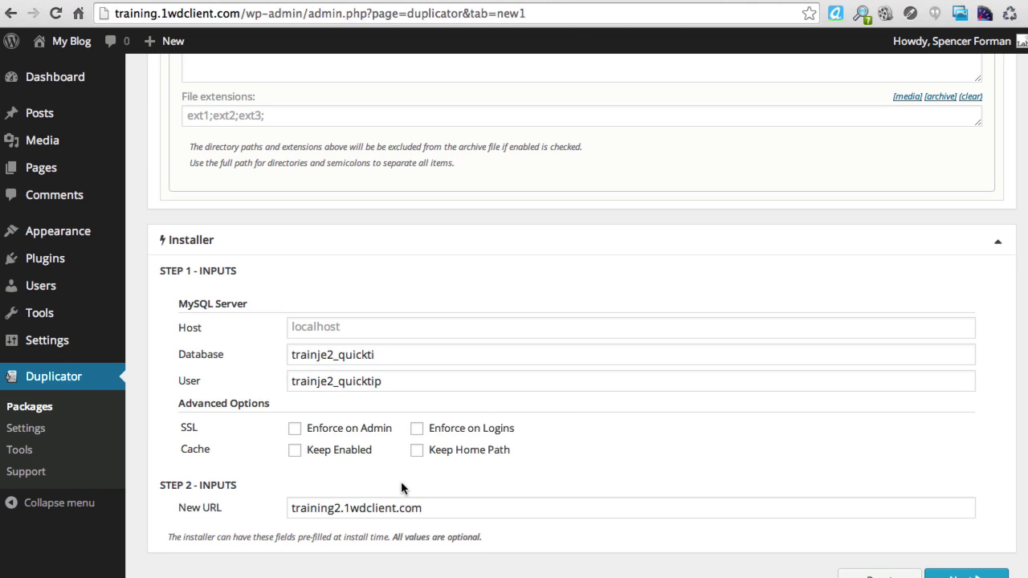
# Select the new URL training2.1wdclient.com and return to the cPanel MySQL page
pyautogui.moveTo(427, 511); pyautogui.dragTo(252, 516)
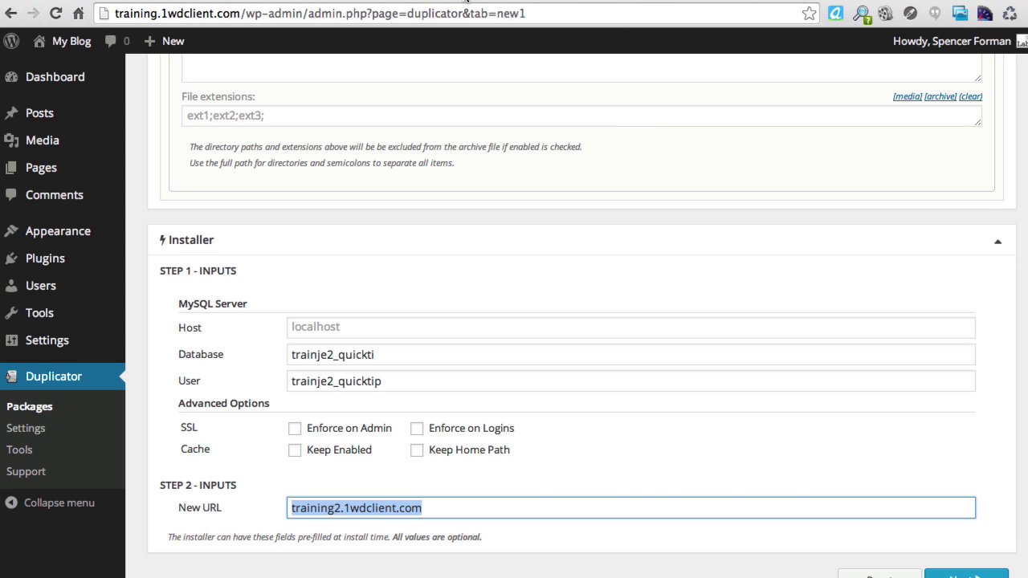
pyautogui.click(466, 0)
pyautogui.click(720, 2)
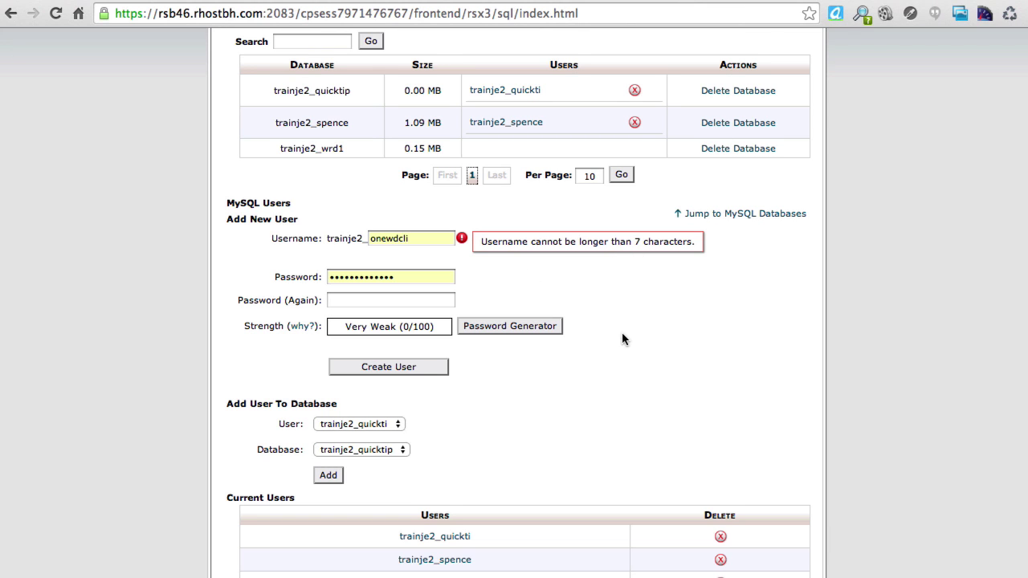
# Enter spence as the username for another new MySQL user
pyautogui.scroll(1, 630, 342)
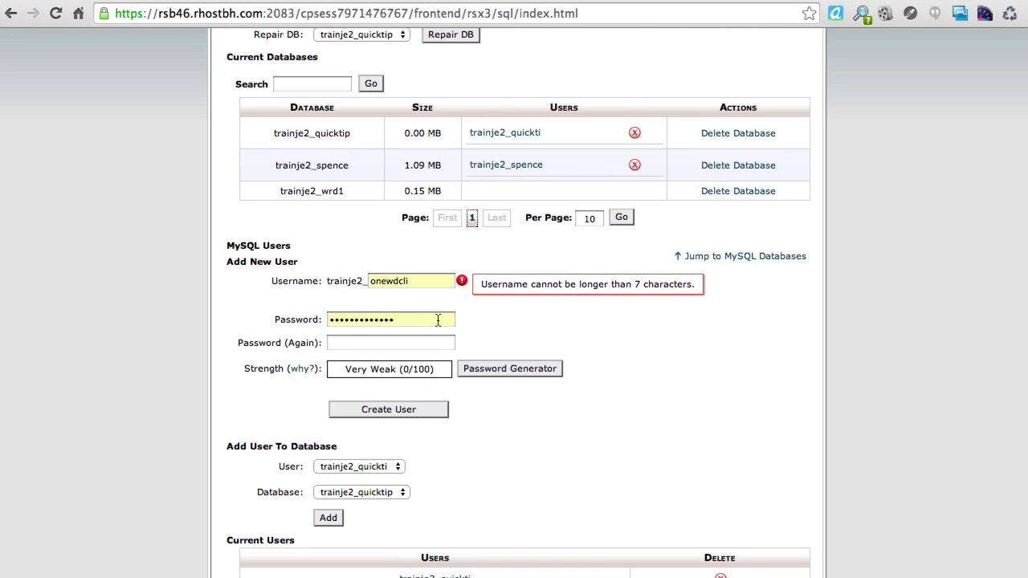
pyautogui.click(499, 367)
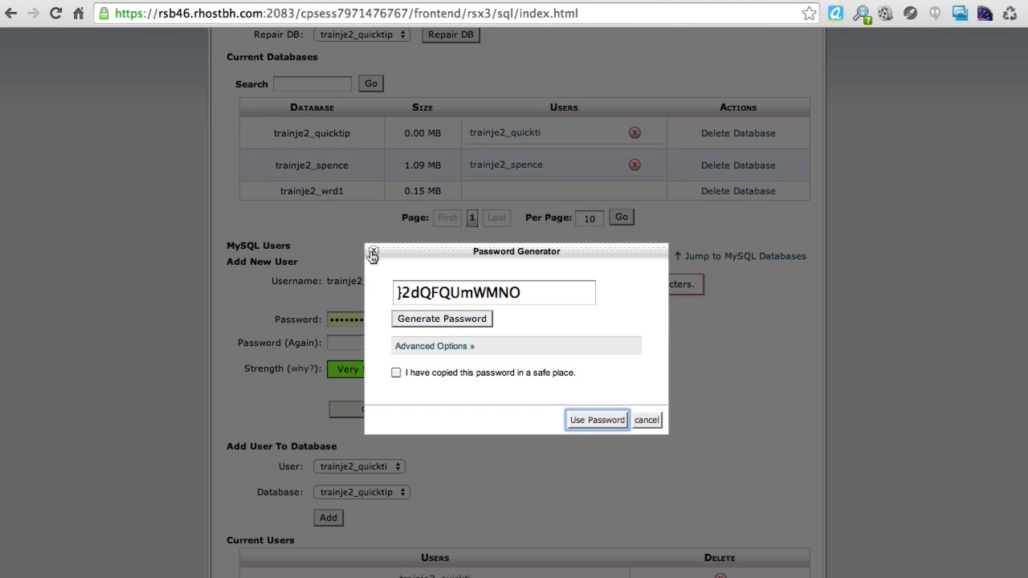
pyautogui.click(373, 251)
pyautogui.doubleClick(411, 283)
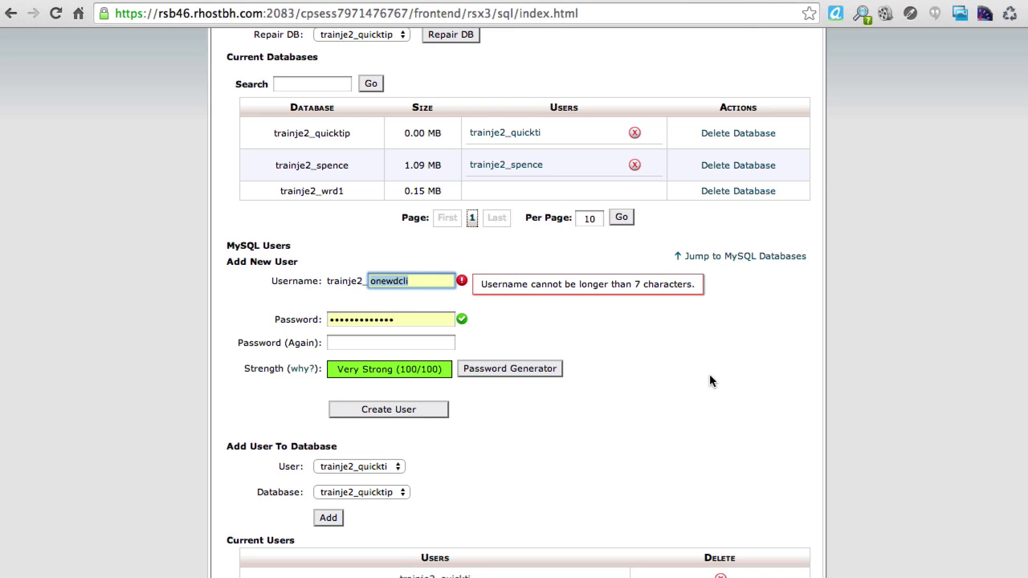
pyautogui.write('quick')
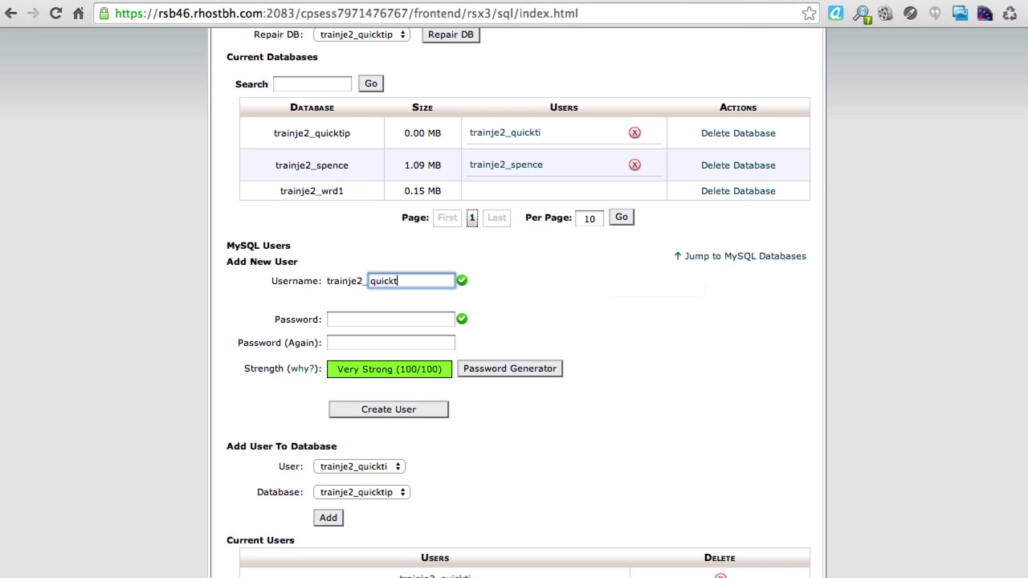
pyautogui.write('t')
pyautogui.press('BackSpace')
pyautogui.press('BackSpace')
pyautogui.press('BackSpace')
pyautogui.press('BackSpace')
pyautogui.press('BackSpace')
pyautogui.press('BackSpace')
pyautogui.write('spenc')
# Generate a very strong password and try creating trainje2_spence, refused as already existing
pyautogui.click(501, 371)
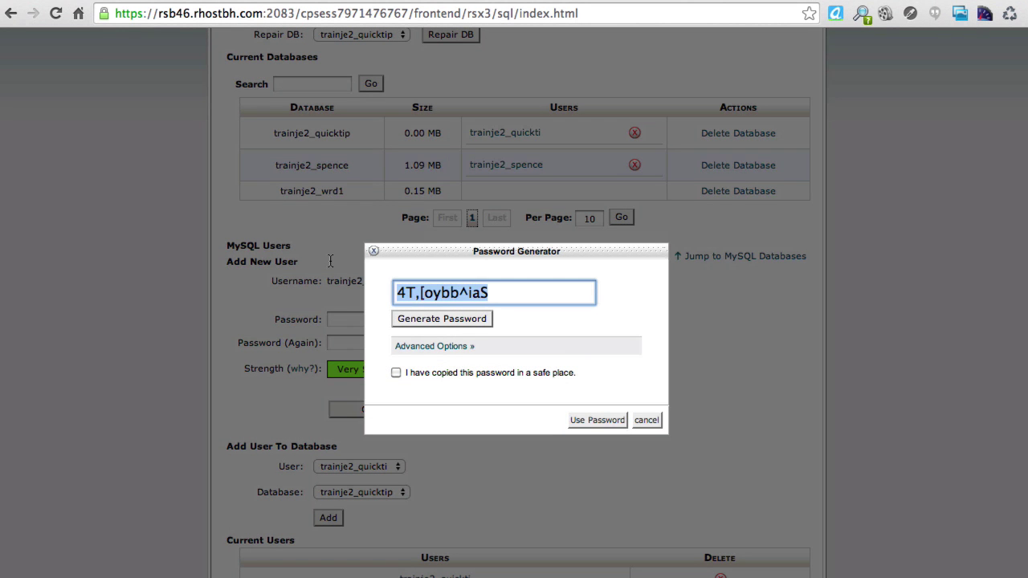
pyautogui.click(444, 374)
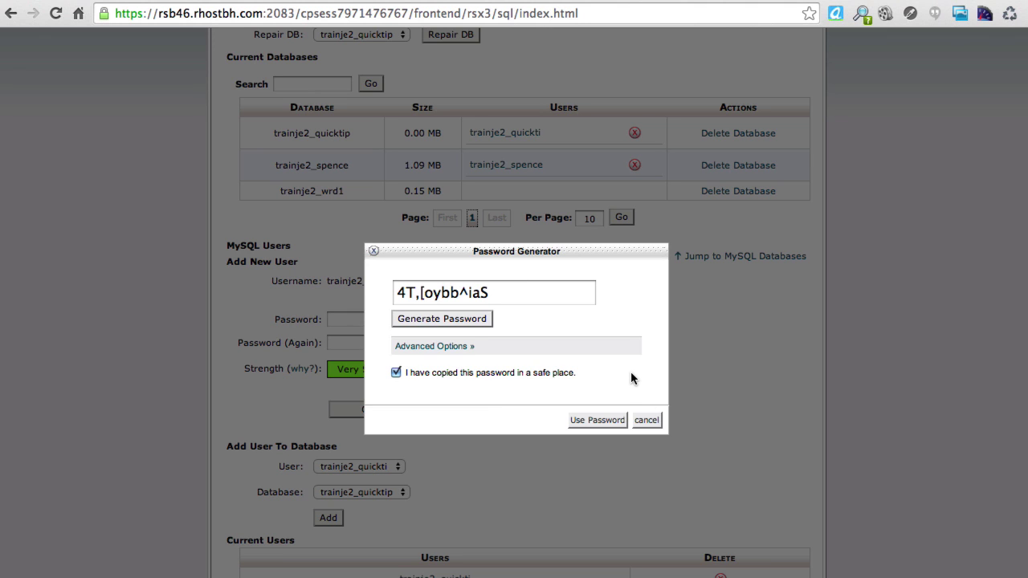
pyautogui.click(597, 421)
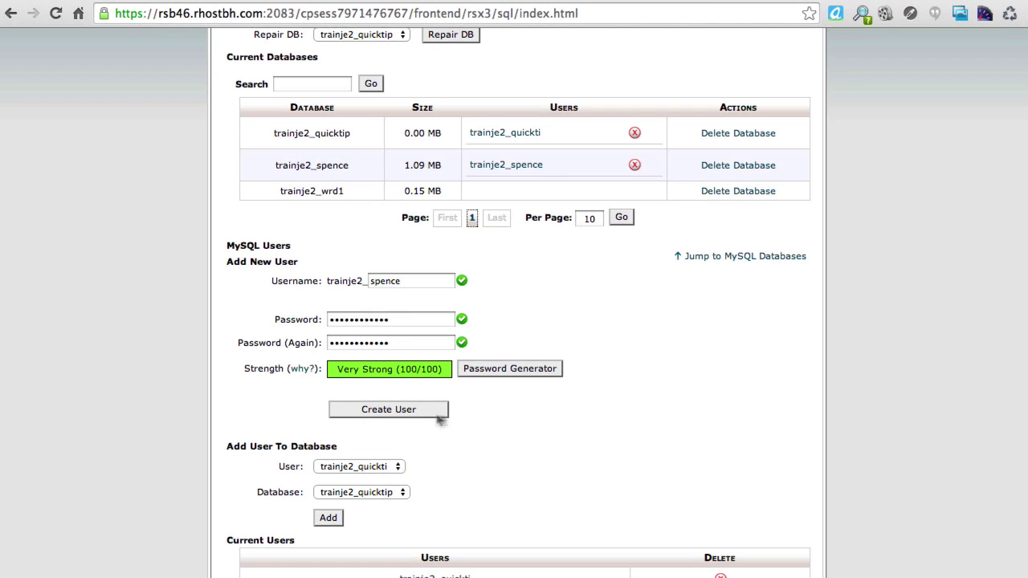
pyautogui.click(418, 410)
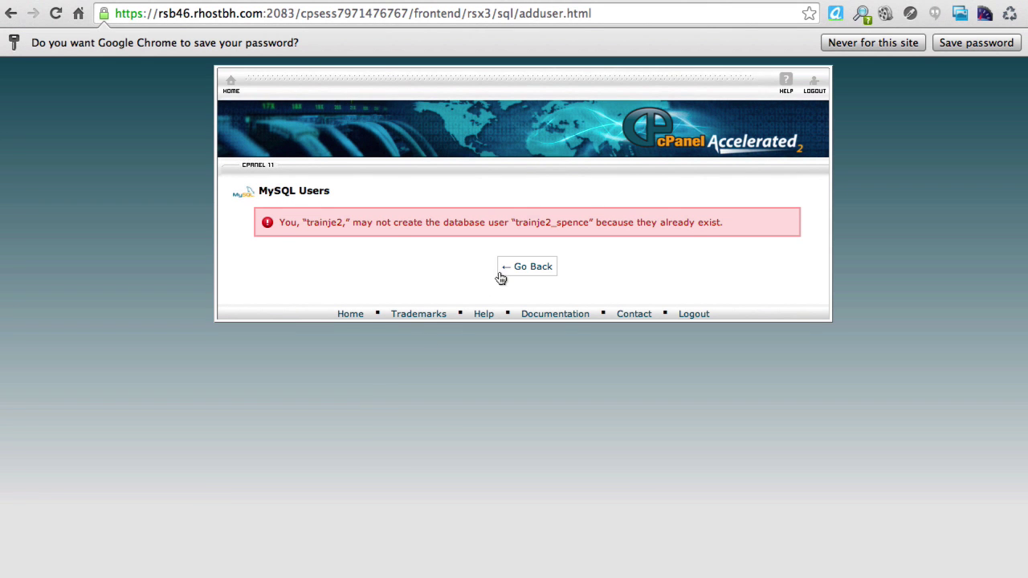
pyautogui.click(540, 273)
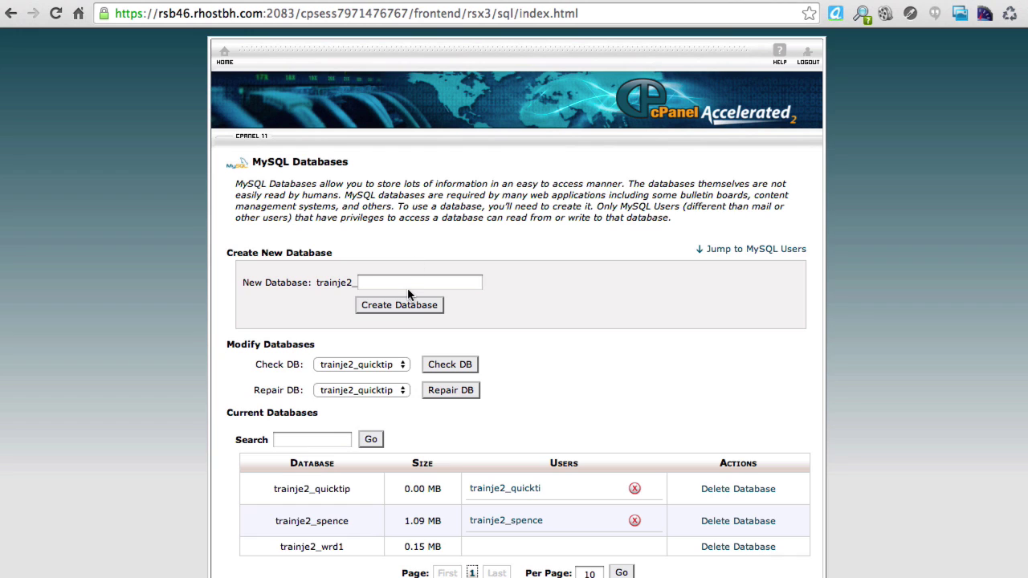
# Enter tip2 as the new MySQL username and generate and copy a very strong password
pyautogui.scroll(-5, 430, 321)
pyautogui.click(410, 379)
pyautogui.doubleClick(389, 379)
pyautogui.write('spence')
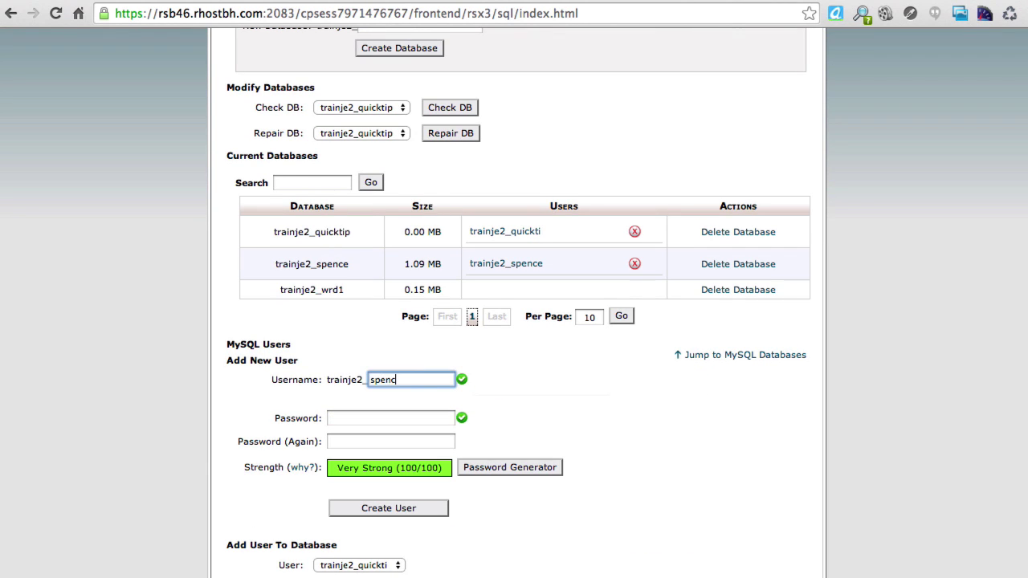
pyautogui.press('BackSpace')
pyautogui.press('BackSpace')
pyautogui.press('BackSpace')
pyautogui.press('BackSpace')
pyautogui.press('BackSpace')
pyautogui.press('BackSpace')
pyautogui.write('tip2')
pyautogui.click(493, 469)
pyautogui.click(510, 292)
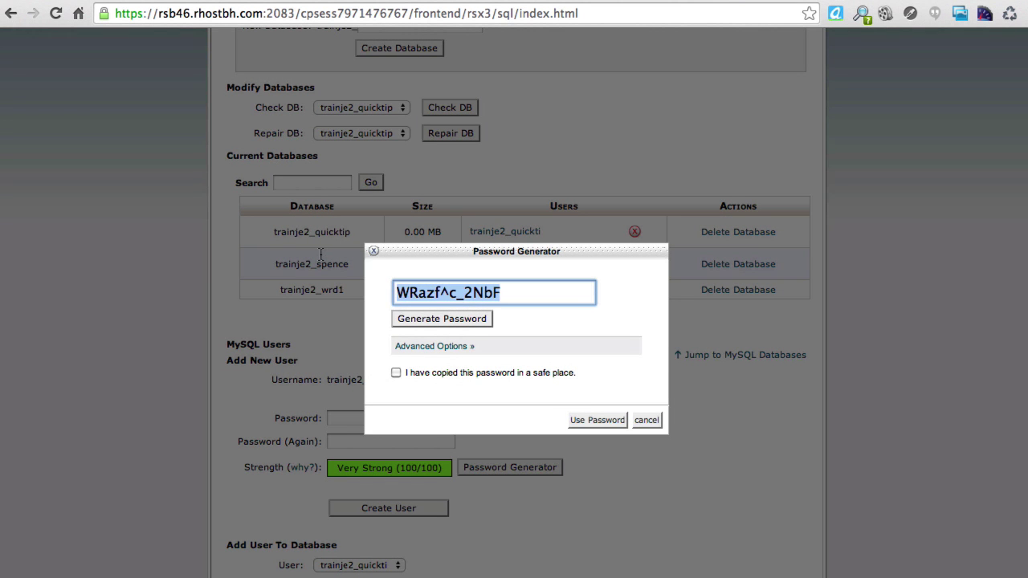
pyautogui.click(374, 252)
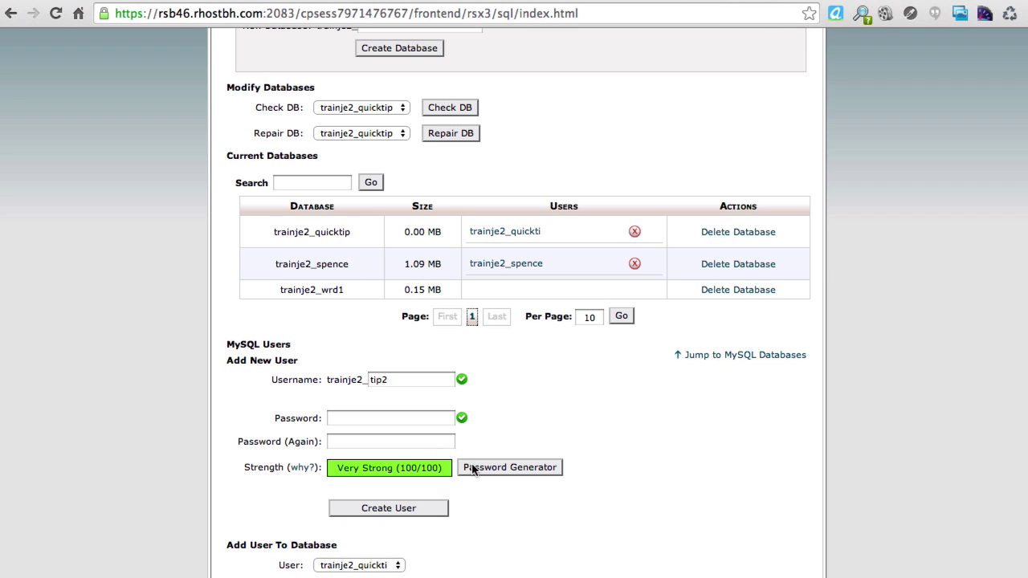
# Paste the generated password into both fields and create user trainje2_tip2
pyautogui.click(422, 423)
pyautogui.press('super+v')
pyautogui.click(416, 441)
pyautogui.press('super+v')
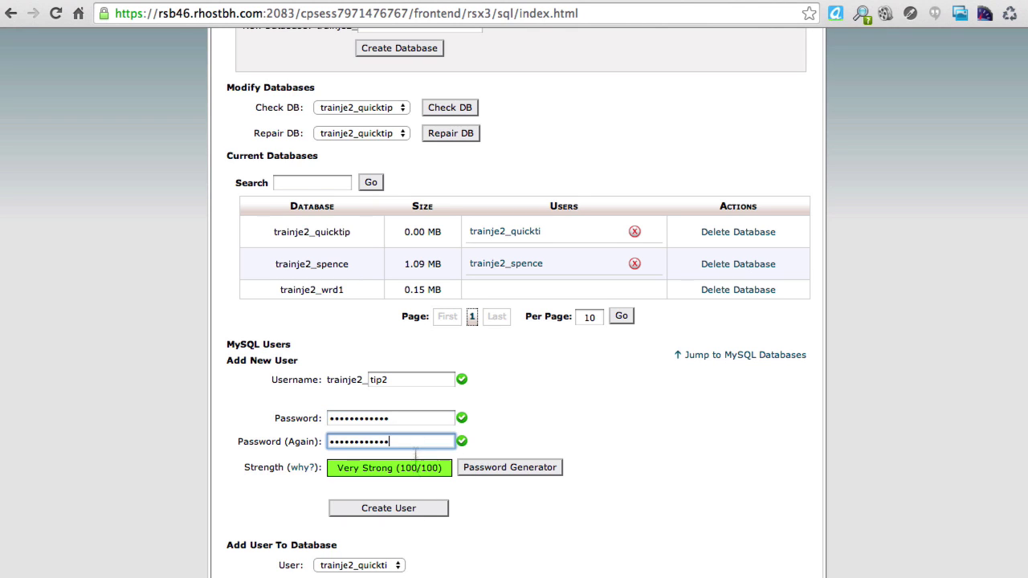
pyautogui.click(411, 508)
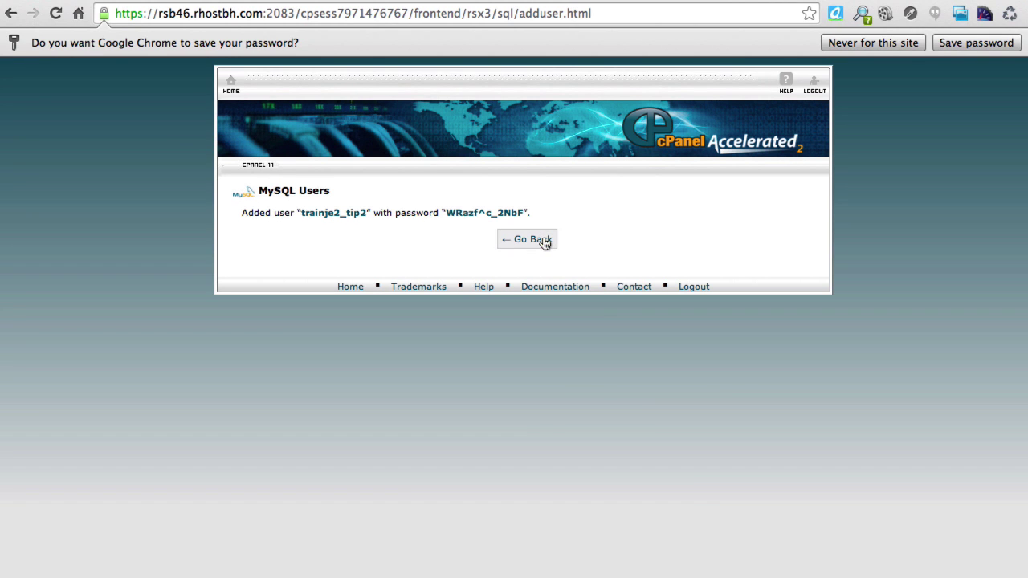
pyautogui.click(543, 240)
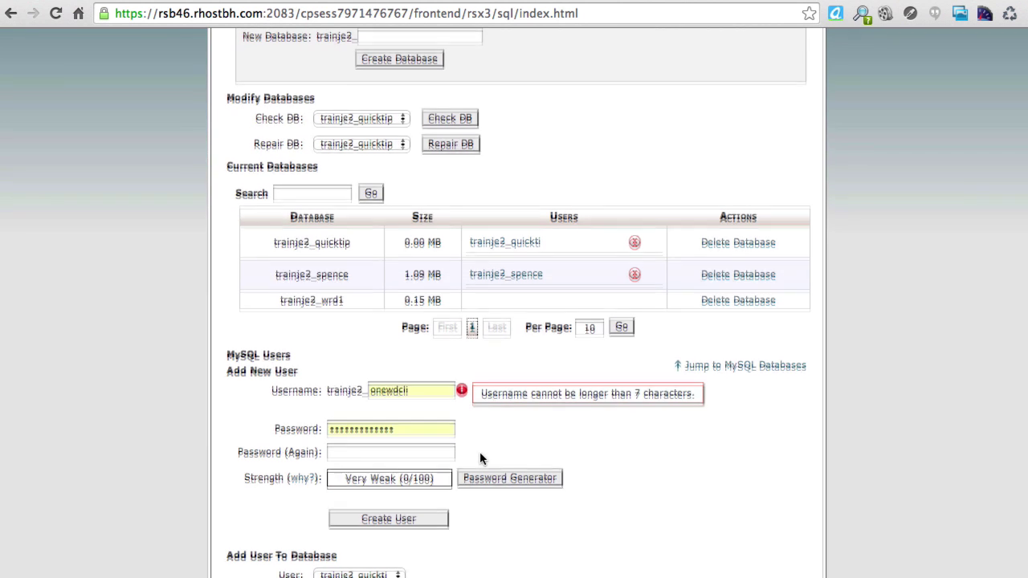
pyautogui.scroll(-4, 466, 454)
# Add trainje2_tip2 to trainje2_quicktip with ALL PRIVILEGES and save the changes
pyautogui.click(357, 447)
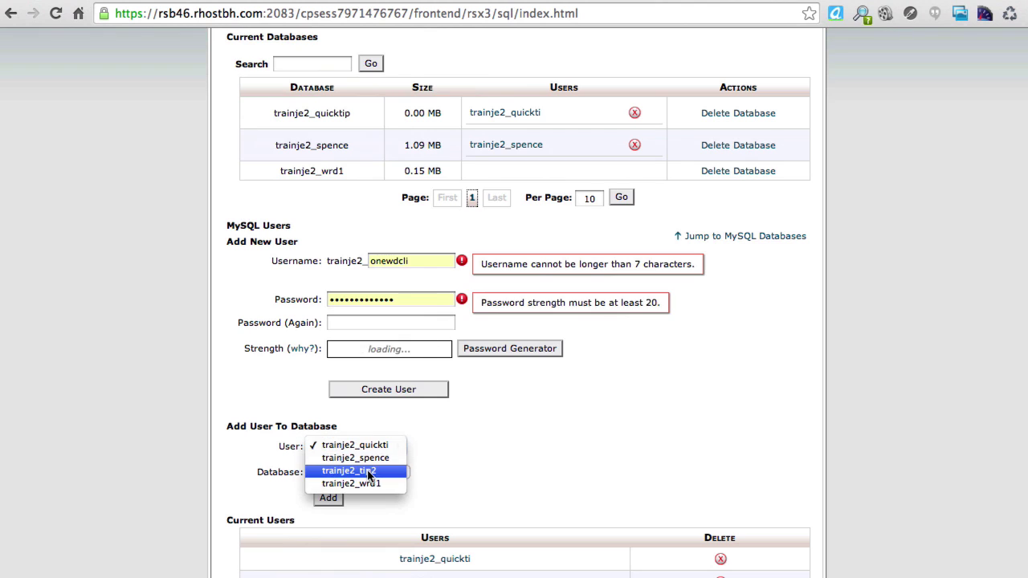
pyautogui.click(349, 470)
pyautogui.click(348, 472)
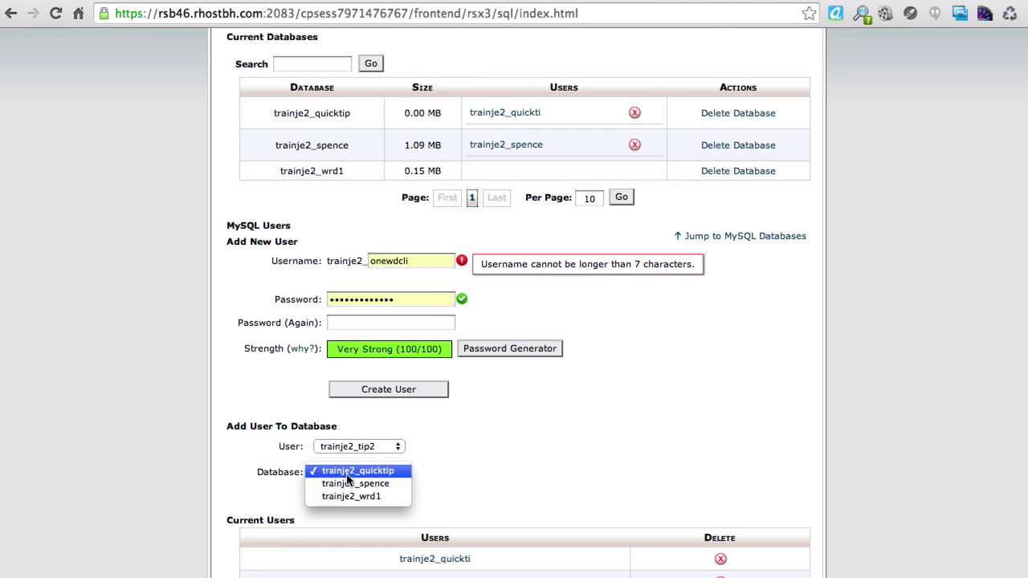
pyautogui.click(353, 471)
pyautogui.click(328, 498)
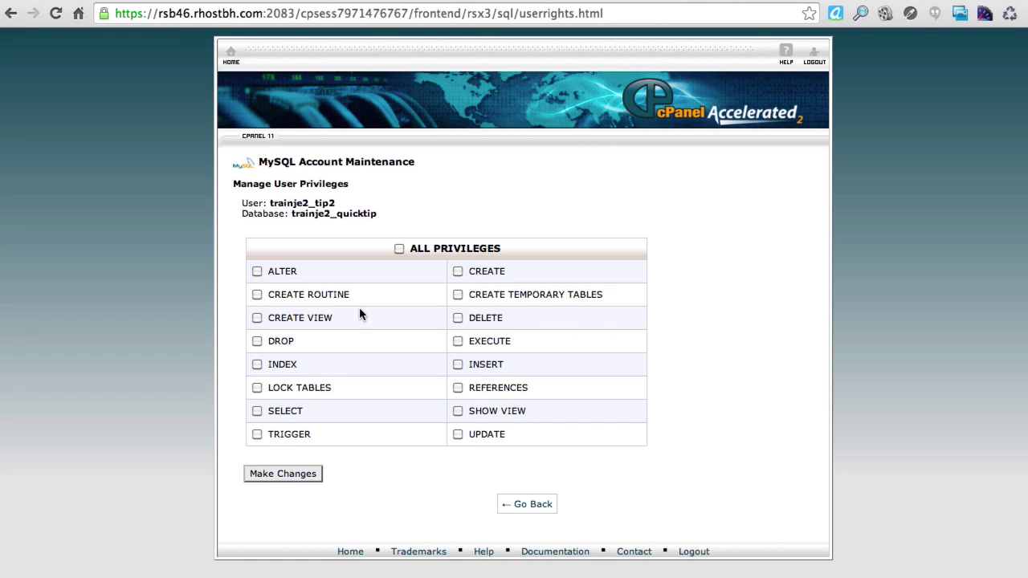
pyautogui.click(399, 249)
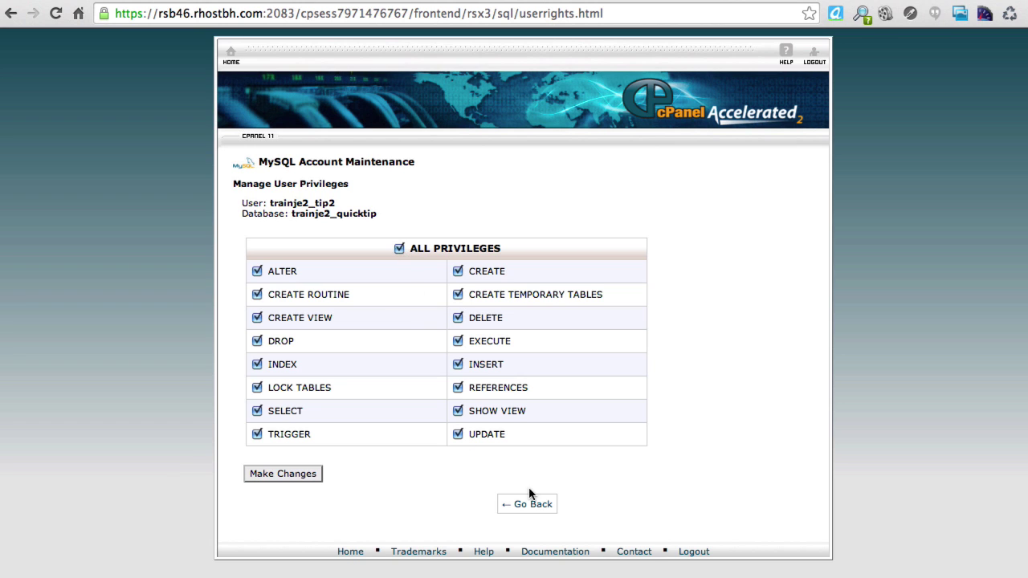
pyautogui.click(305, 481)
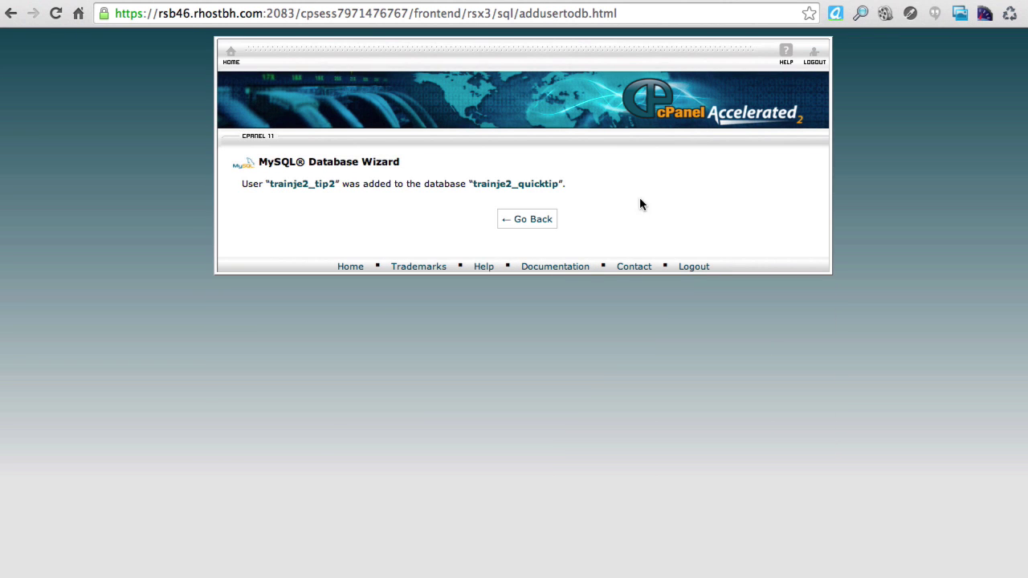
pyautogui.click(544, 222)
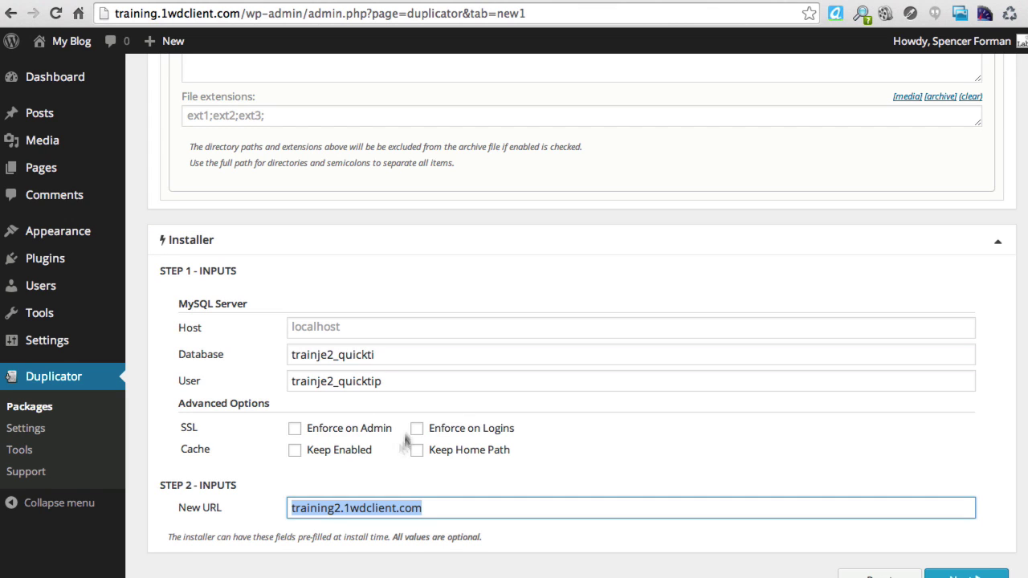
# Change the installer's database user from quicktip to trainje2_tip2 and run the Step 2 System Scan
pyautogui.click(339, 383)
pyautogui.moveTo(339, 383); pyautogui.dragTo(400, 391)
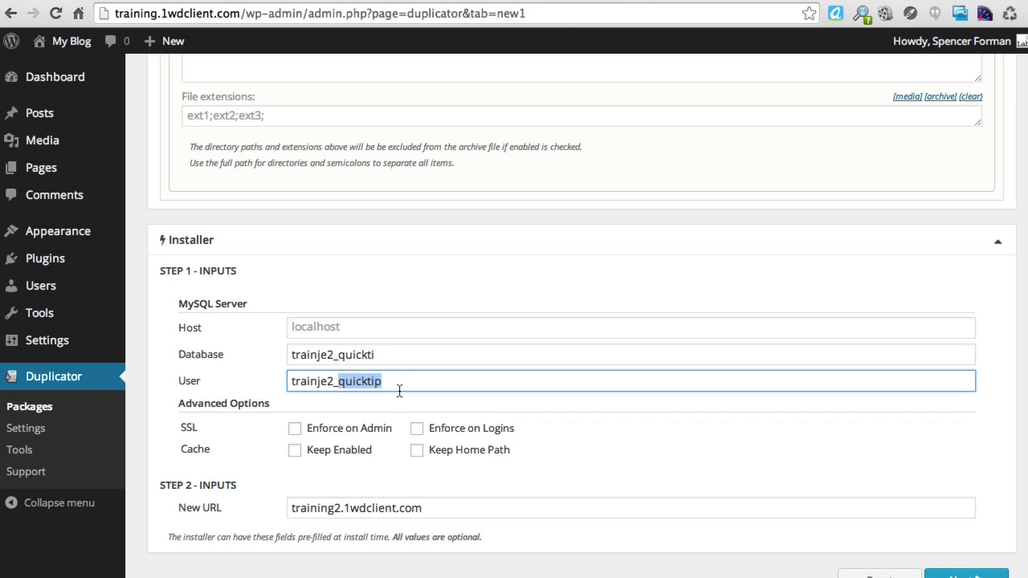
pyautogui.write('tip2')
pyautogui.click(382, 358)
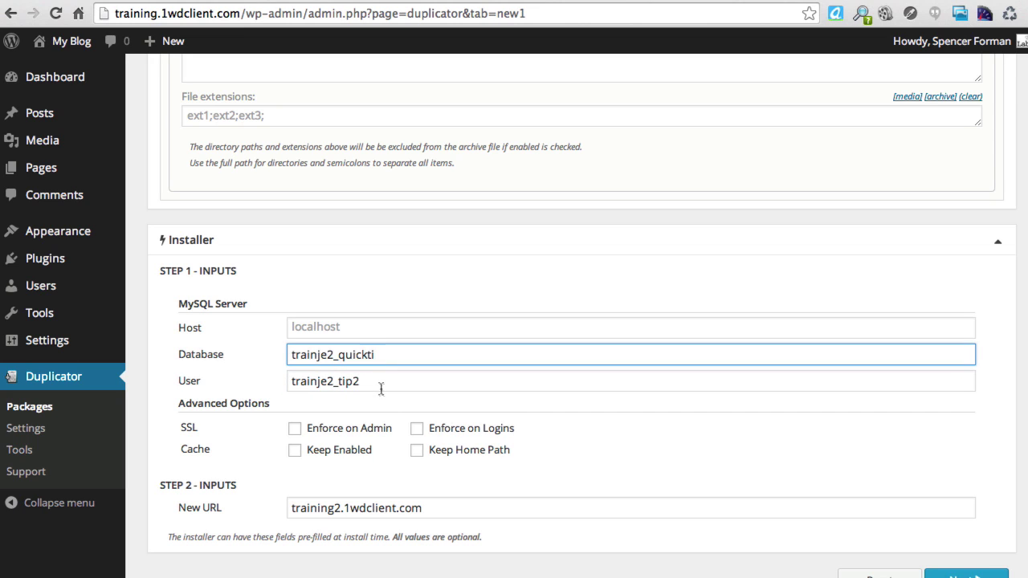
pyautogui.click(953, 577)
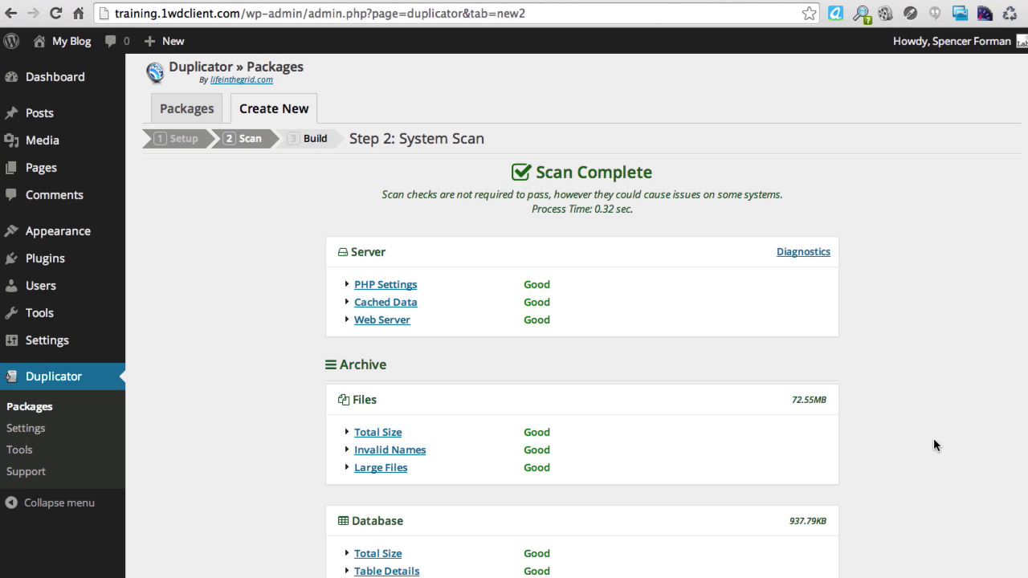
# Build the quick_tip package, download its installer and archive, and return to cPanel home
pyautogui.scroll(-3, 842, 227)
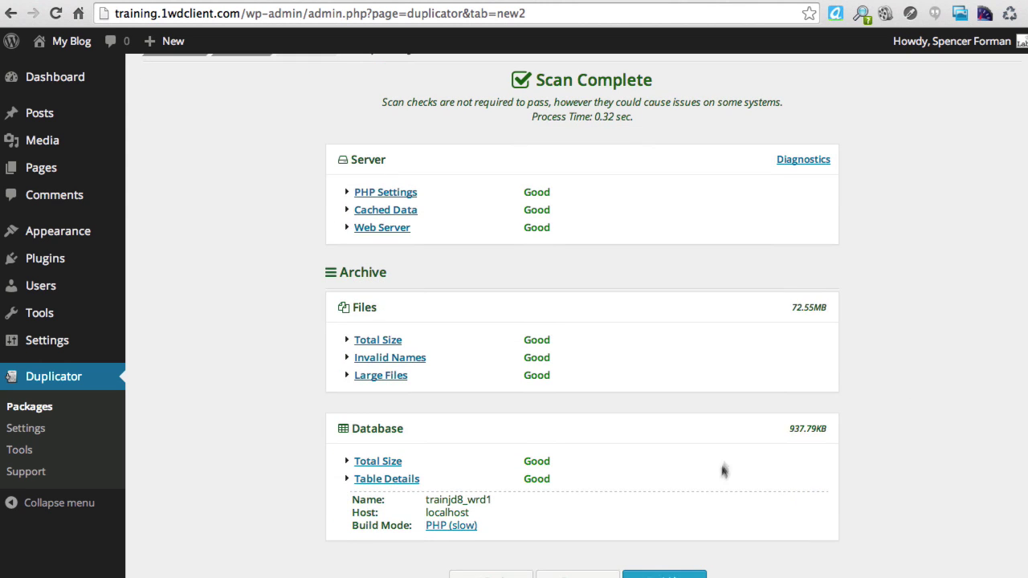
pyautogui.click(664, 575)
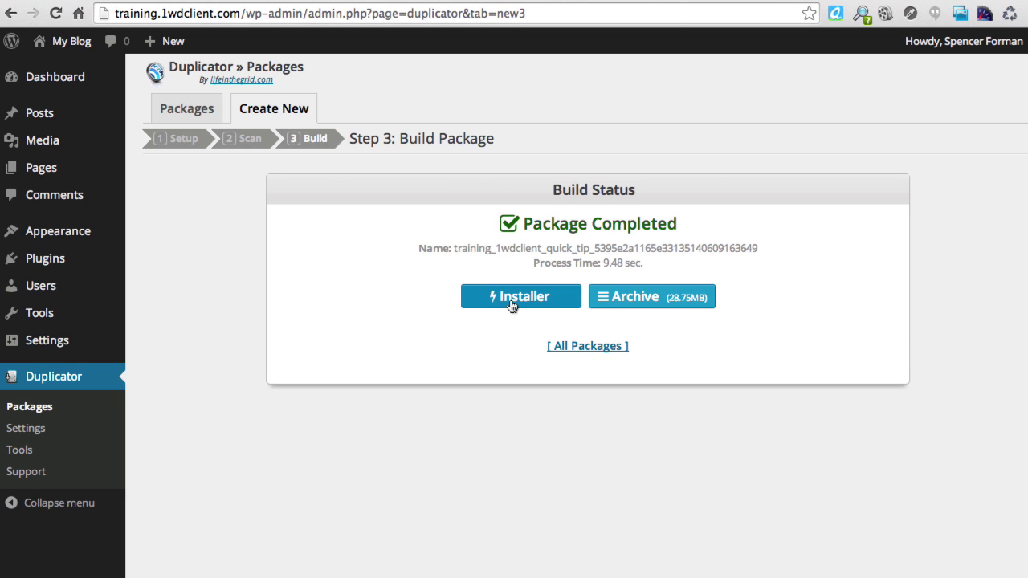
pyautogui.click(586, 347)
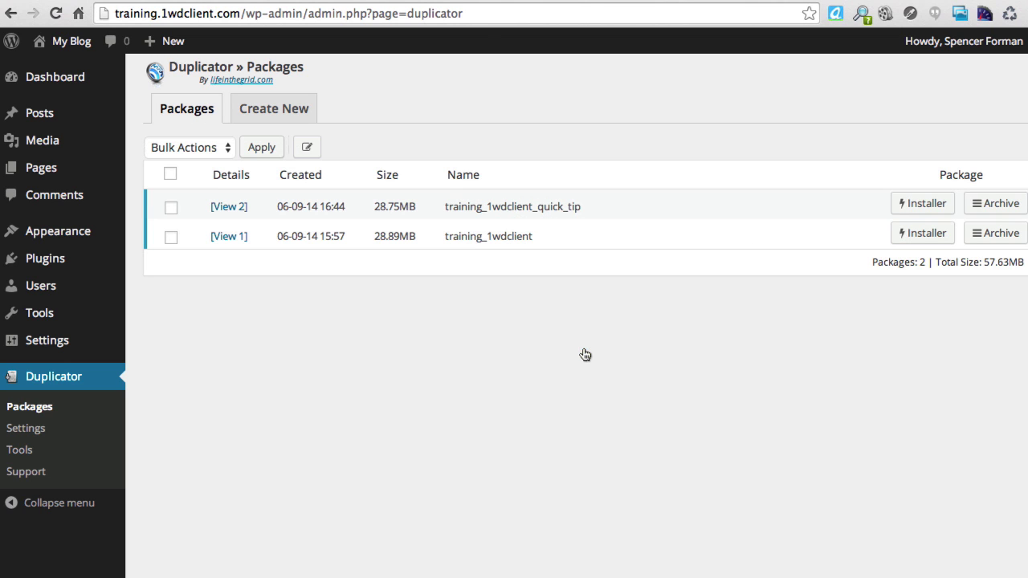
pyautogui.click(913, 209)
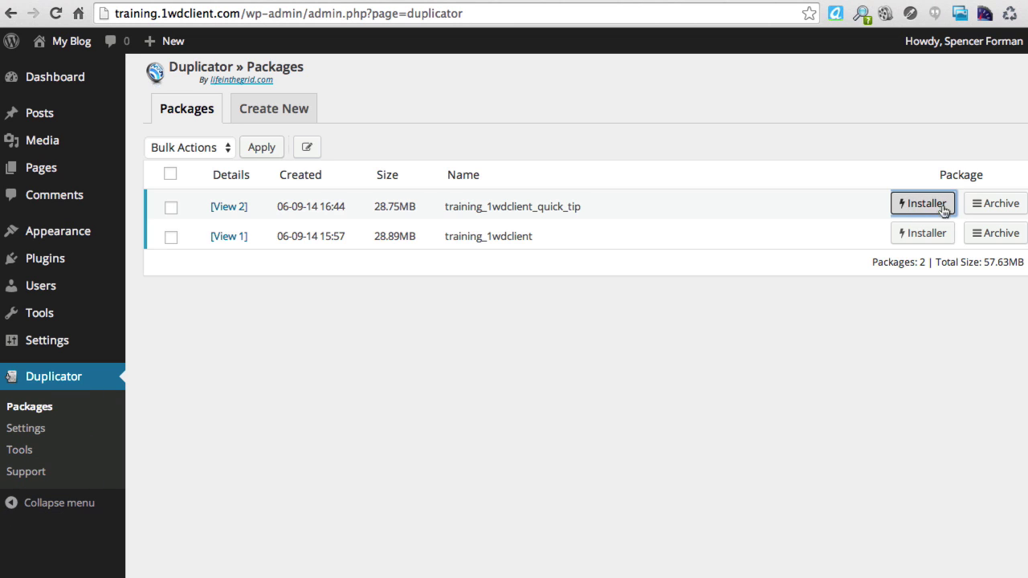
pyautogui.click(994, 206)
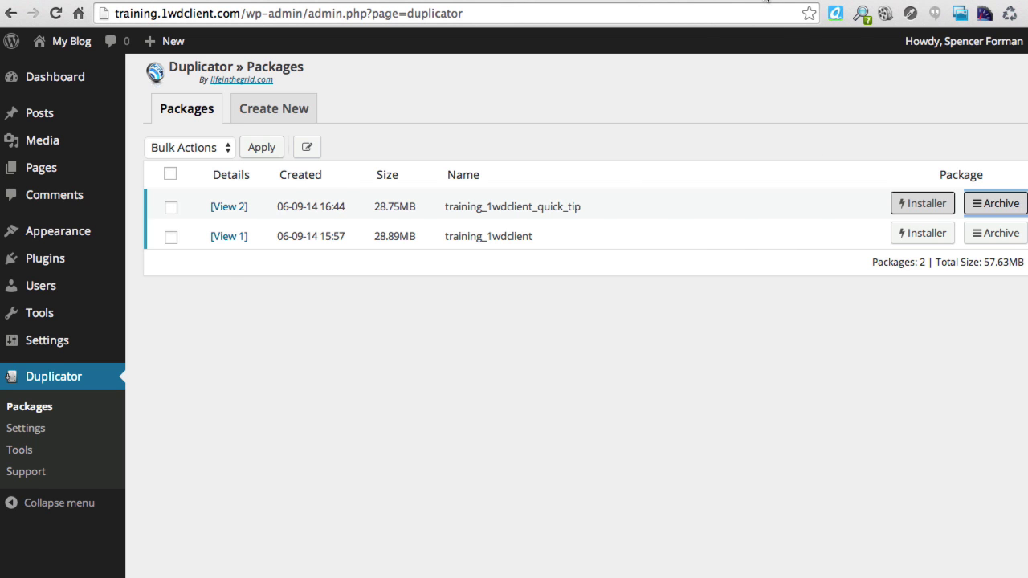
pyautogui.click(766, 2)
pyautogui.click(225, 61)
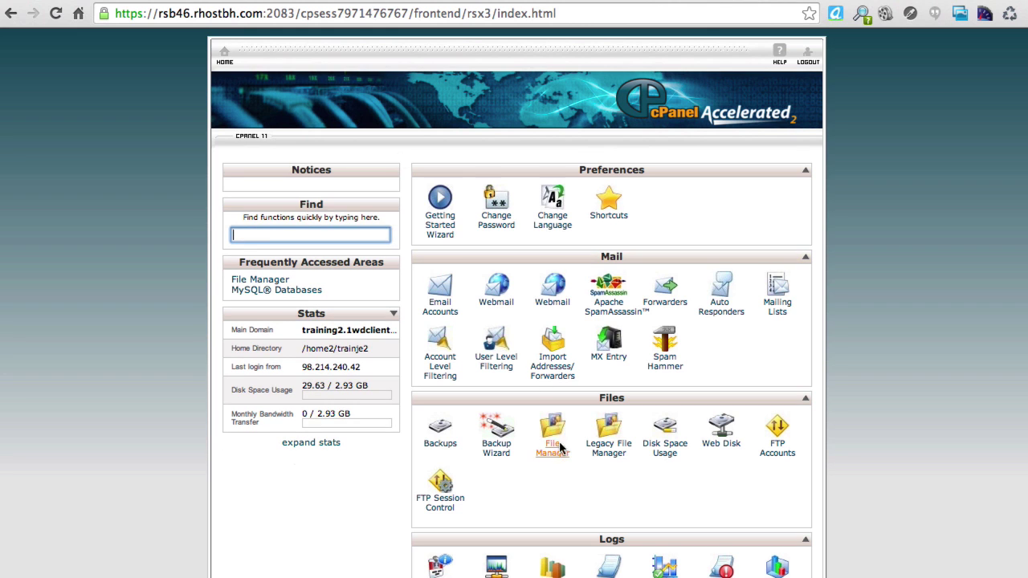
# In File Manager's public_html, delete the old installer.php and training archive zip
pyautogui.click(555, 440)
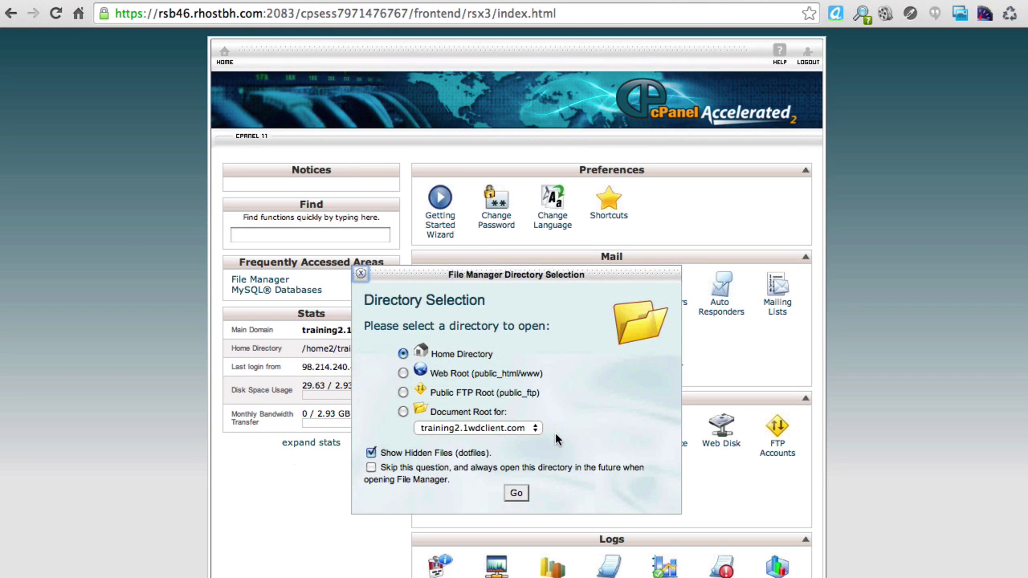
pyautogui.click(516, 495)
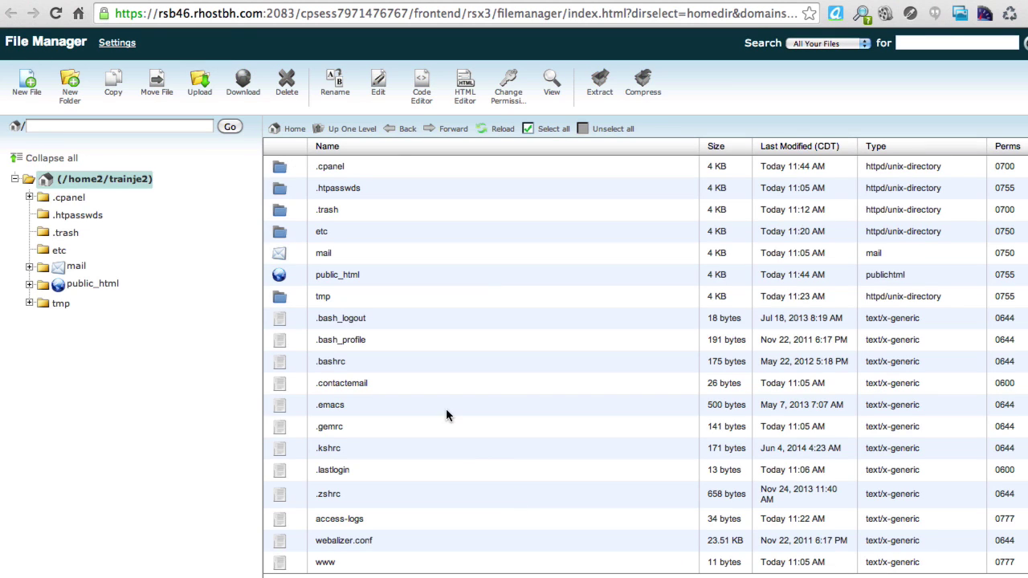
pyautogui.doubleClick(282, 278)
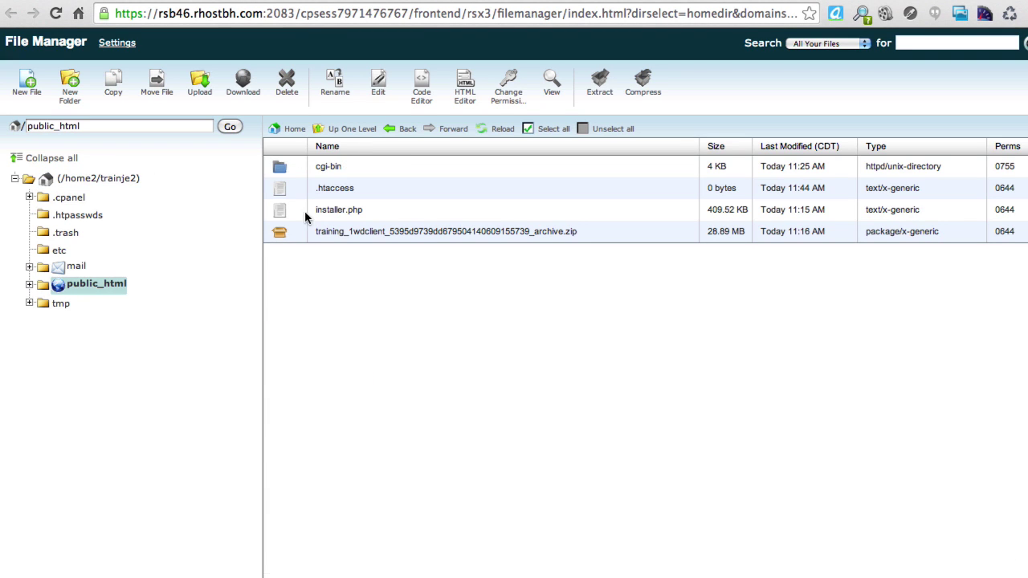
pyautogui.click(330, 210)
pyautogui.keyDown('shift'); pyautogui.click(336, 230); pyautogui.keyUp('shift')
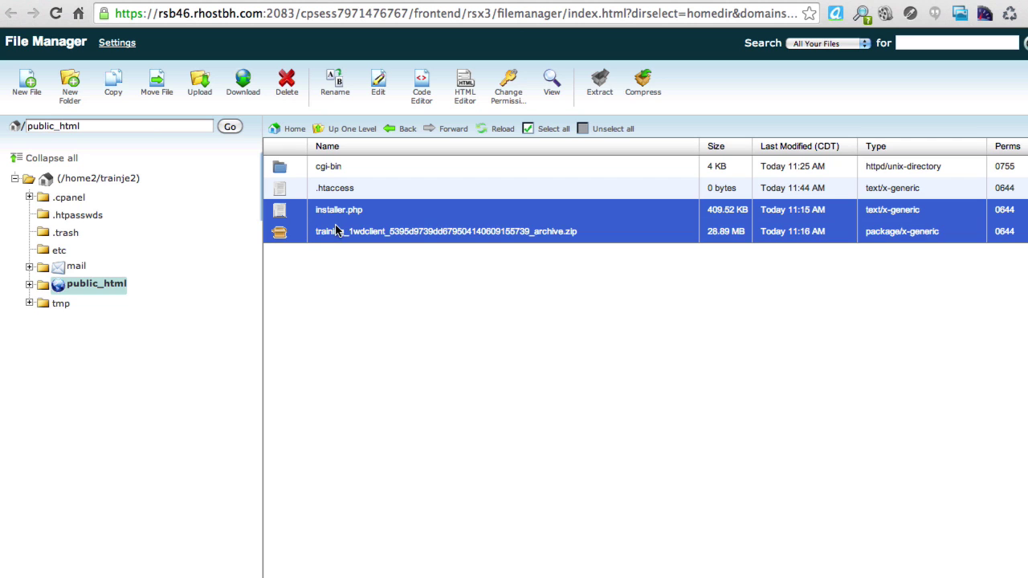
pyautogui.click(290, 88)
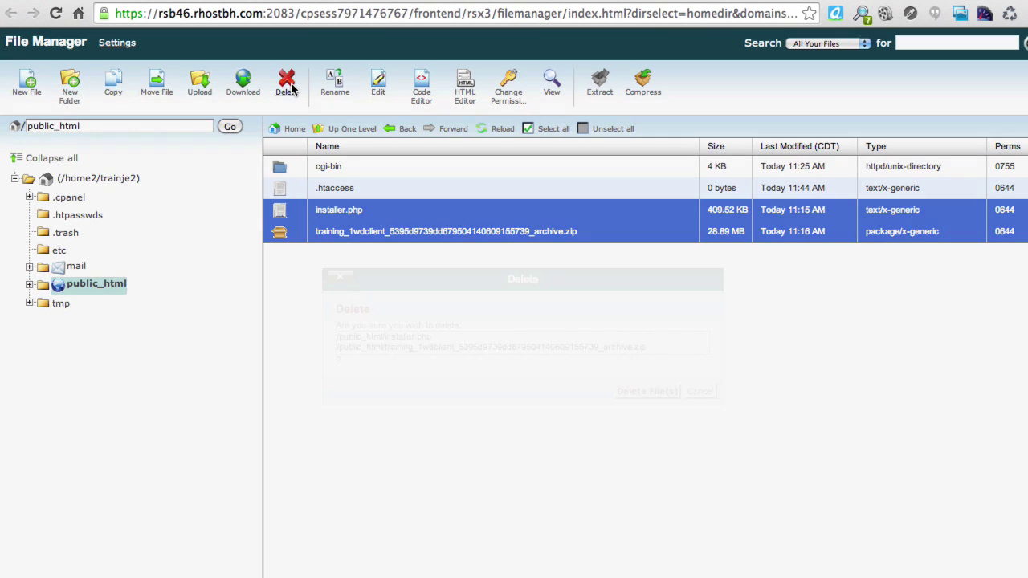
pyautogui.click(660, 391)
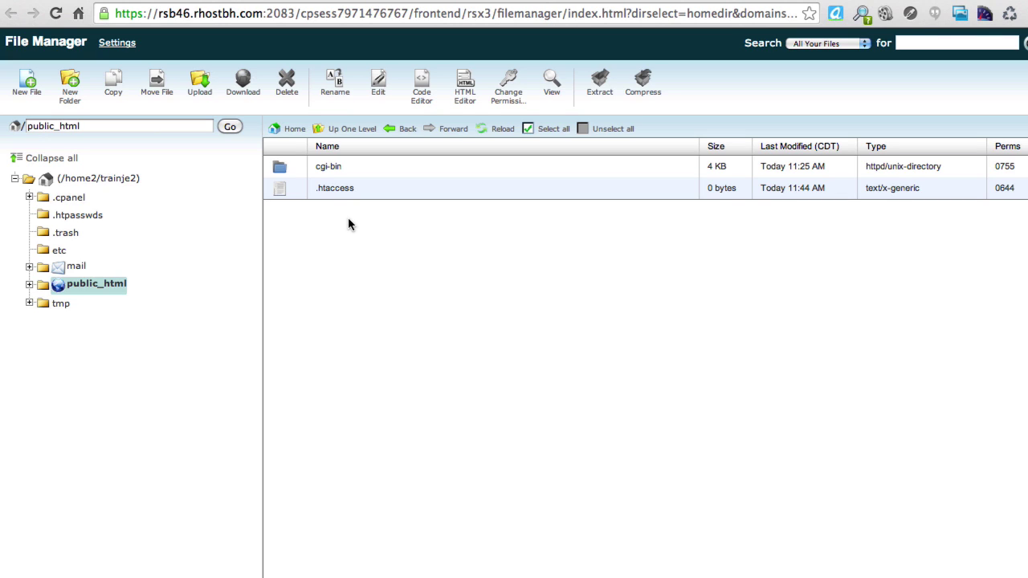
# Upload the quick_tip archive zip from Downloads into public_html
pyautogui.click(200, 84)
pyautogui.click(40, 116)
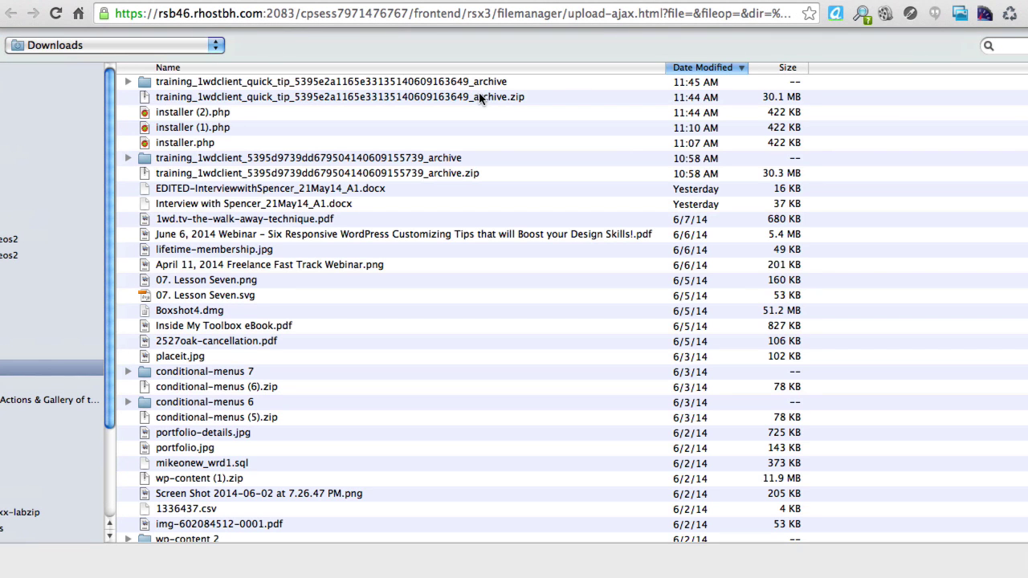
pyautogui.click(479, 97)
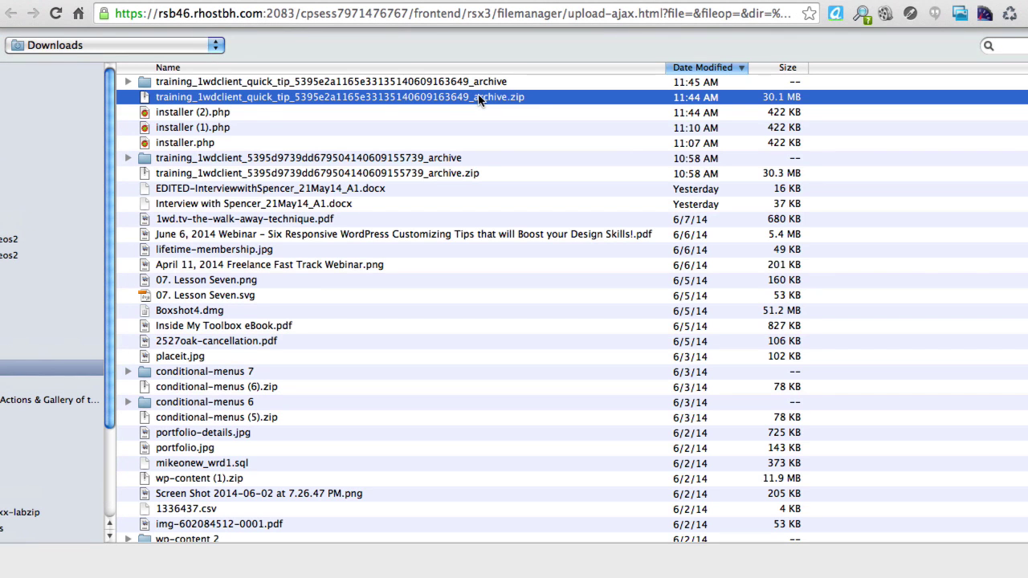
pyautogui.click(250, 113)
pyautogui.click(253, 98)
pyautogui.click(237, 112)
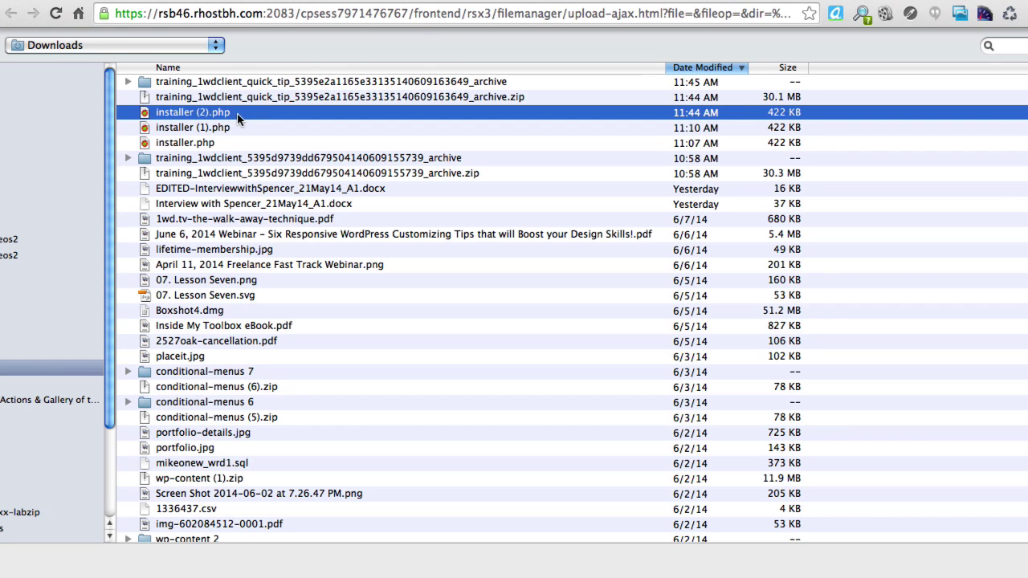
pyautogui.click(243, 98)
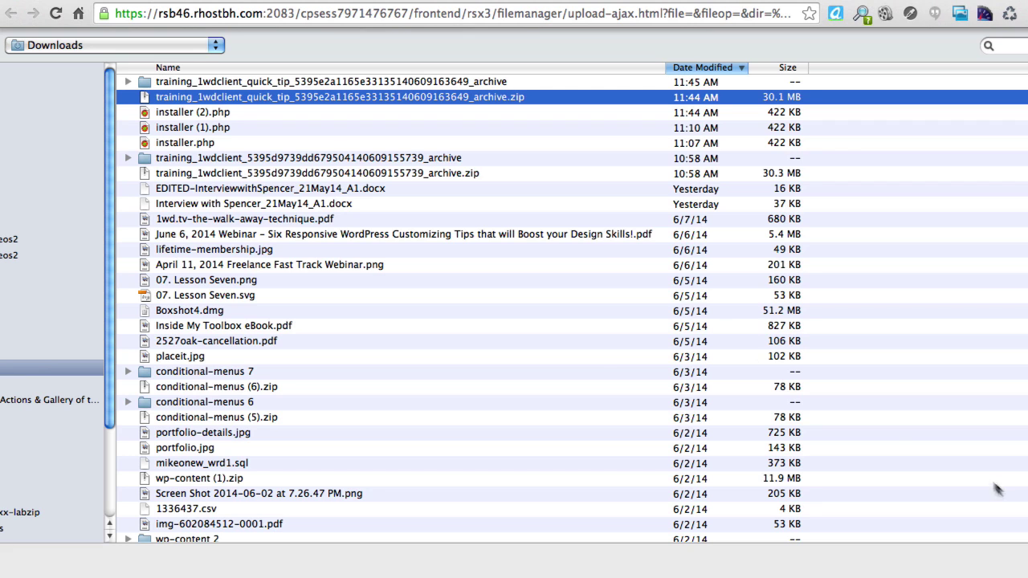
pyautogui.press('Return')
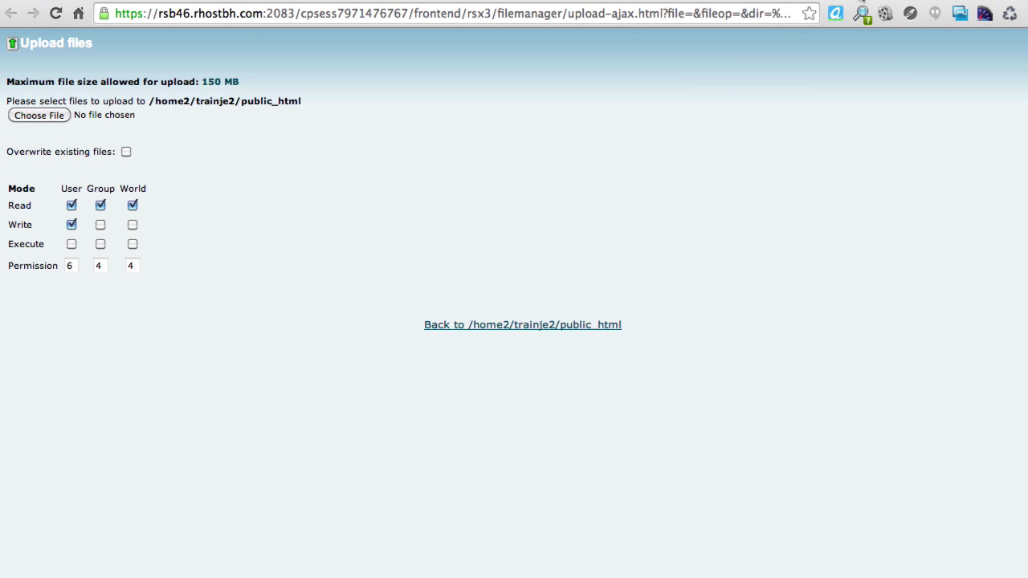
pyautogui.press('super+w')
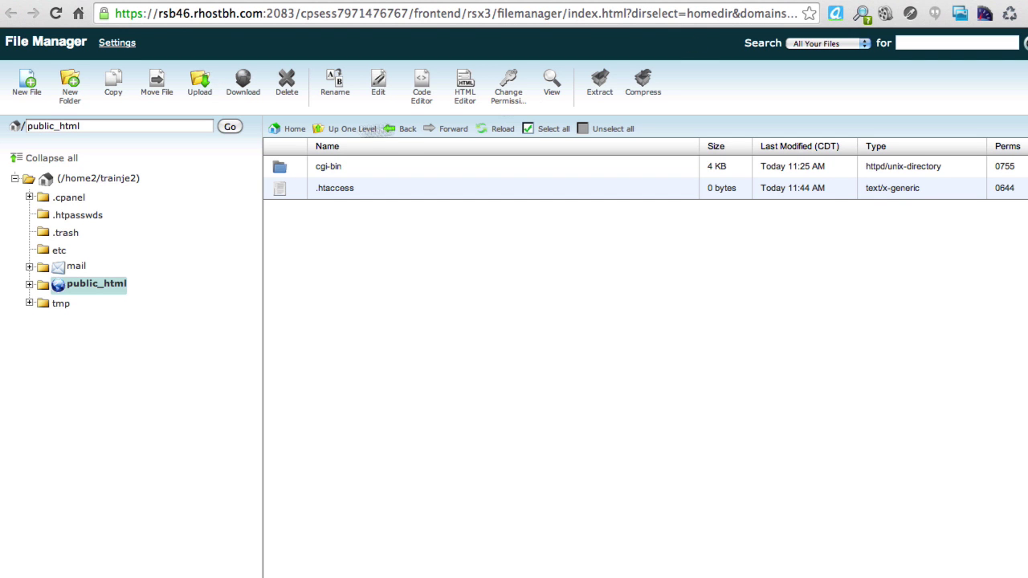
# Refresh public_html to show the archive and upload installer (2).php from Downloads
pyautogui.click(482, 131)
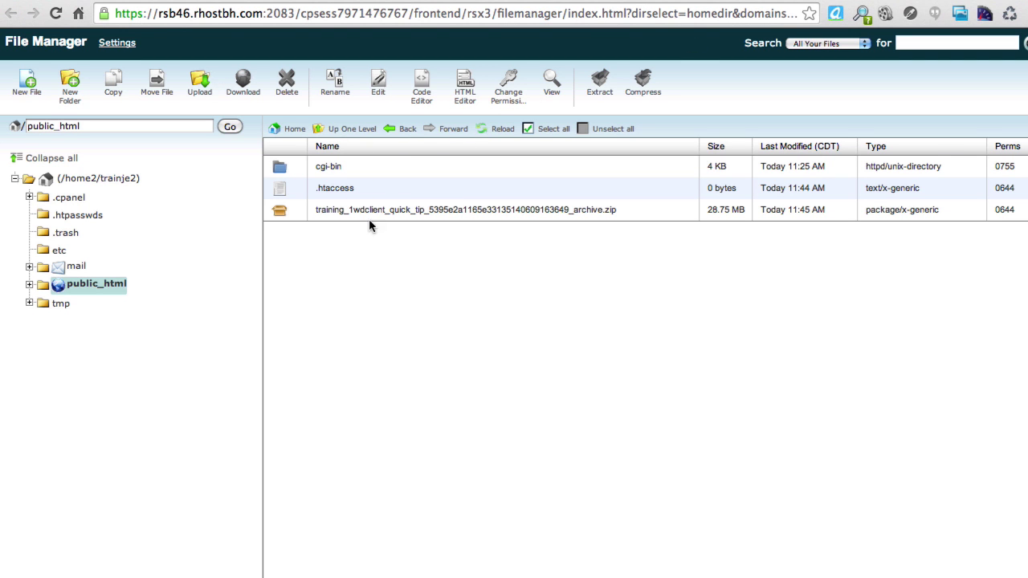
pyautogui.click(200, 82)
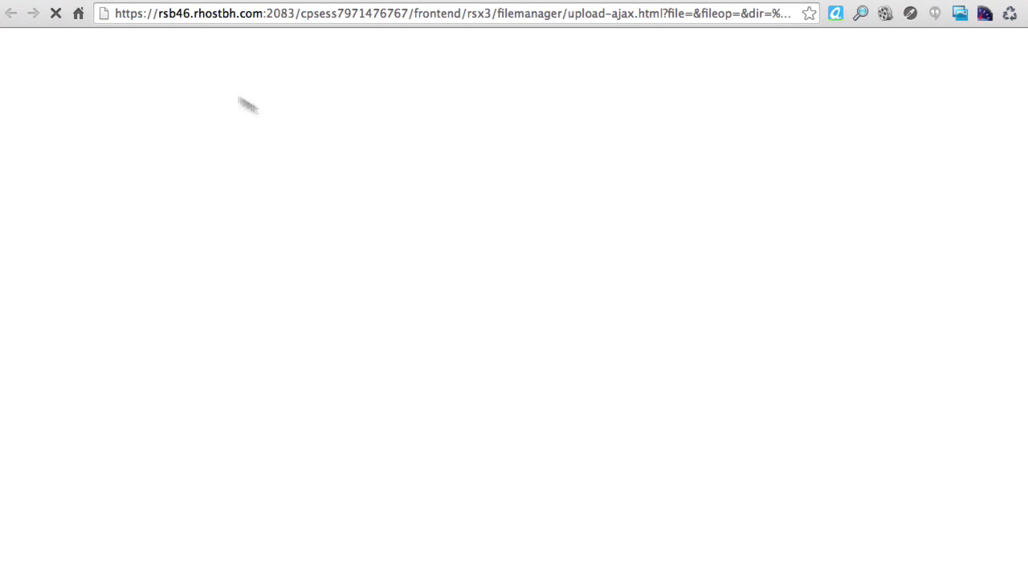
pyautogui.click(56, 116)
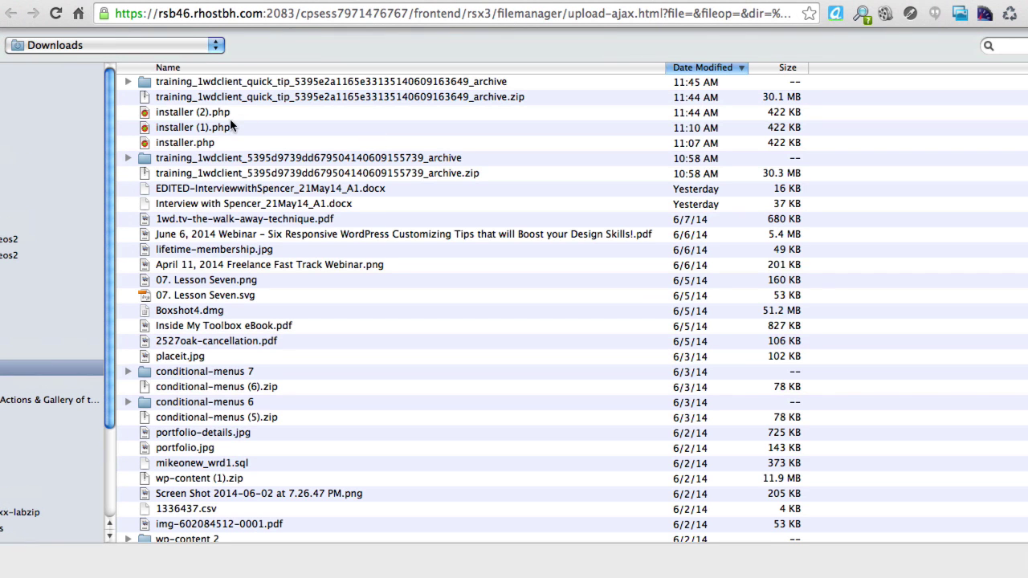
pyautogui.doubleClick(216, 112)
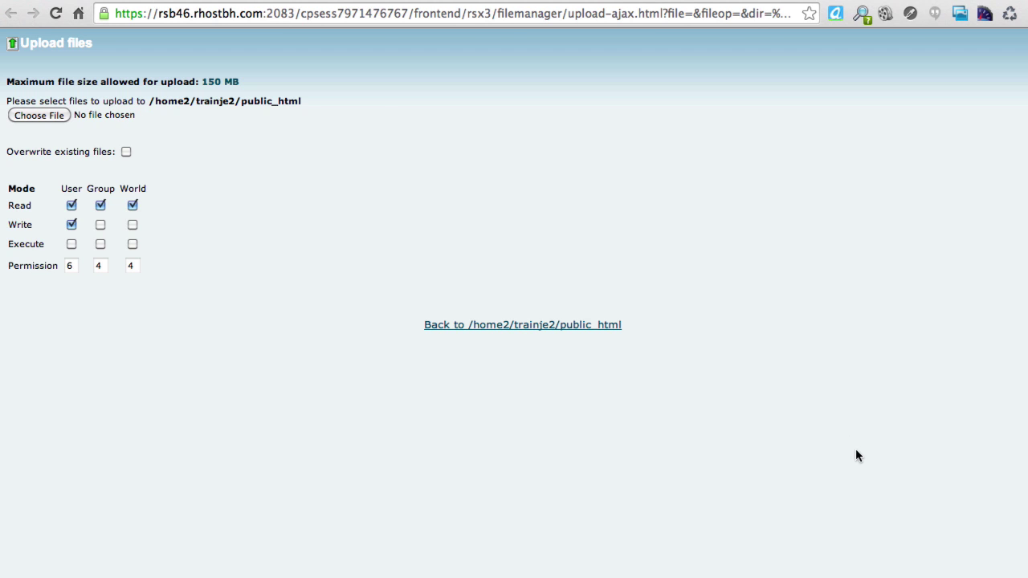
pyautogui.press('super+w')
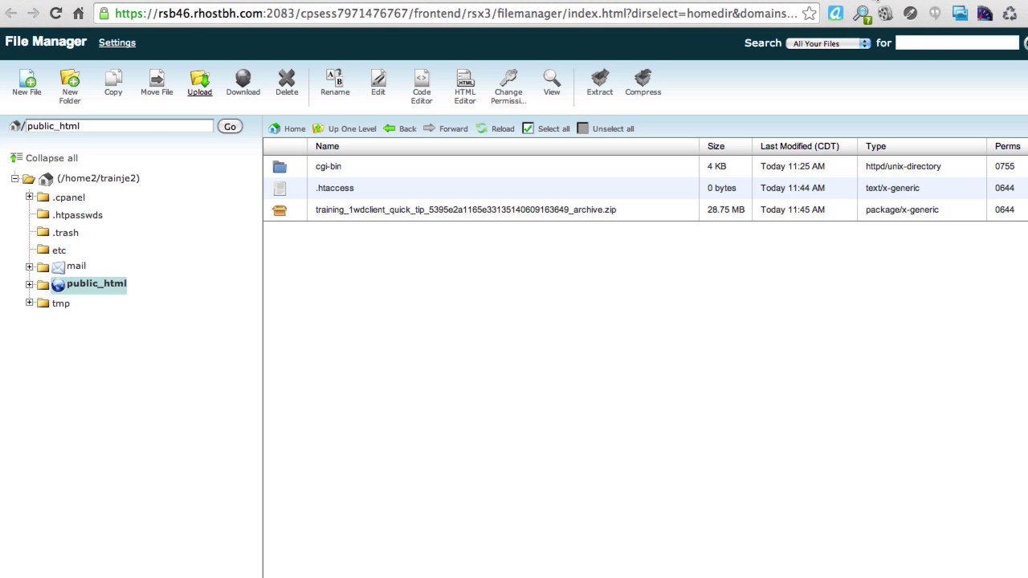
# Load training2.1wdclient.com/installer.php in the site tab, which returns 404 Not Found
pyautogui.press('super+w')
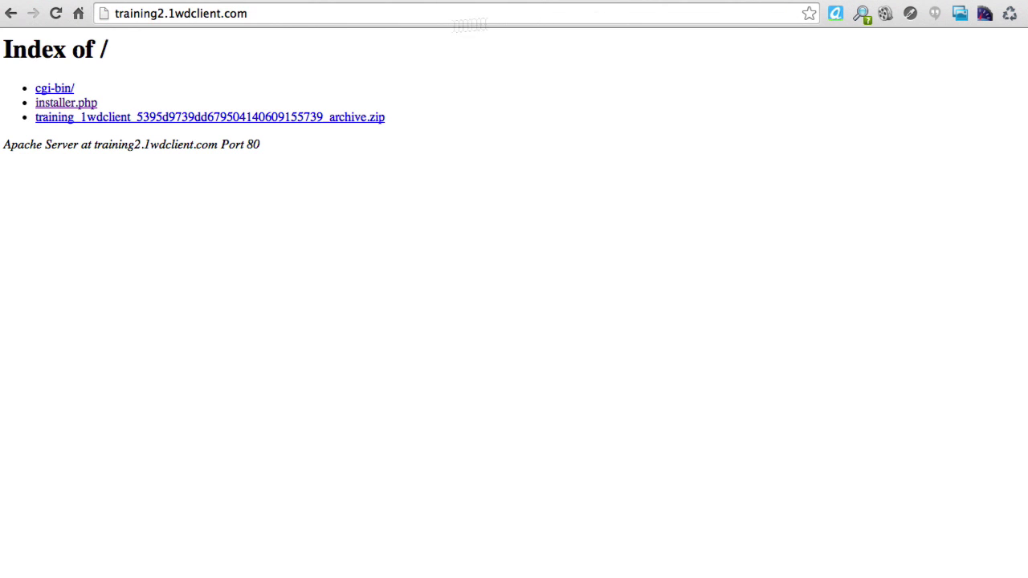
pyautogui.click(279, 20)
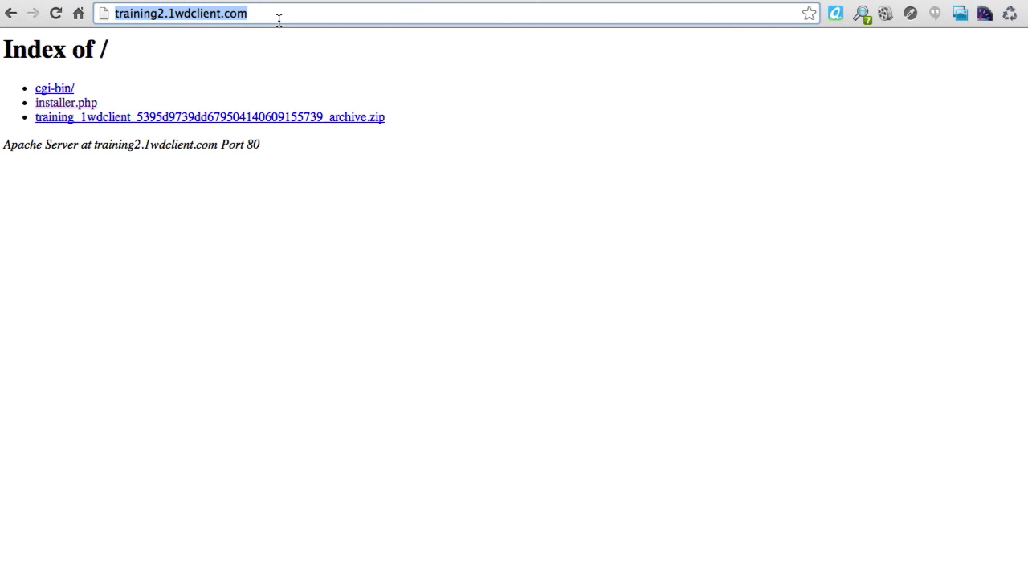
pyautogui.press('Right')
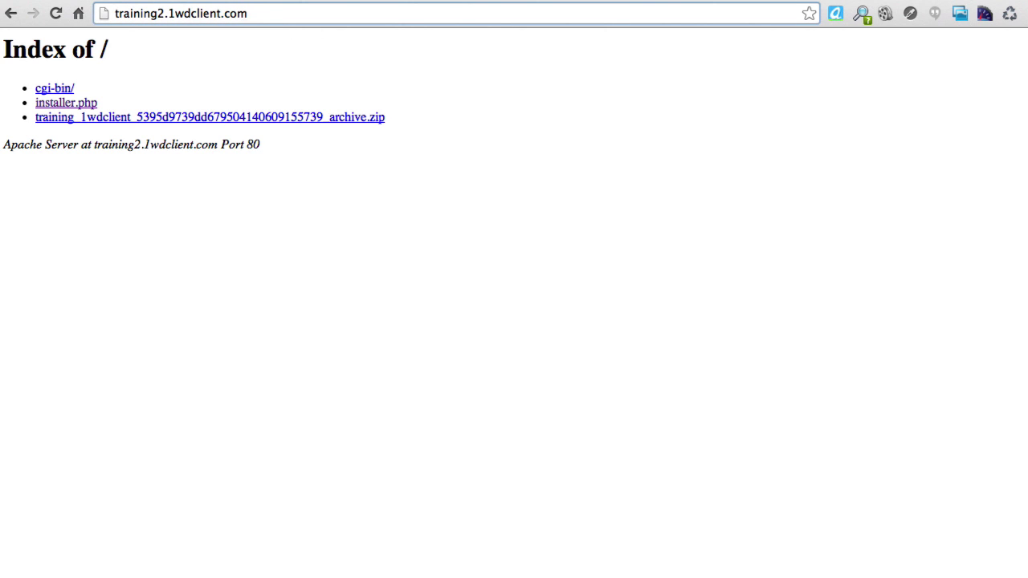
pyautogui.write('/installer')
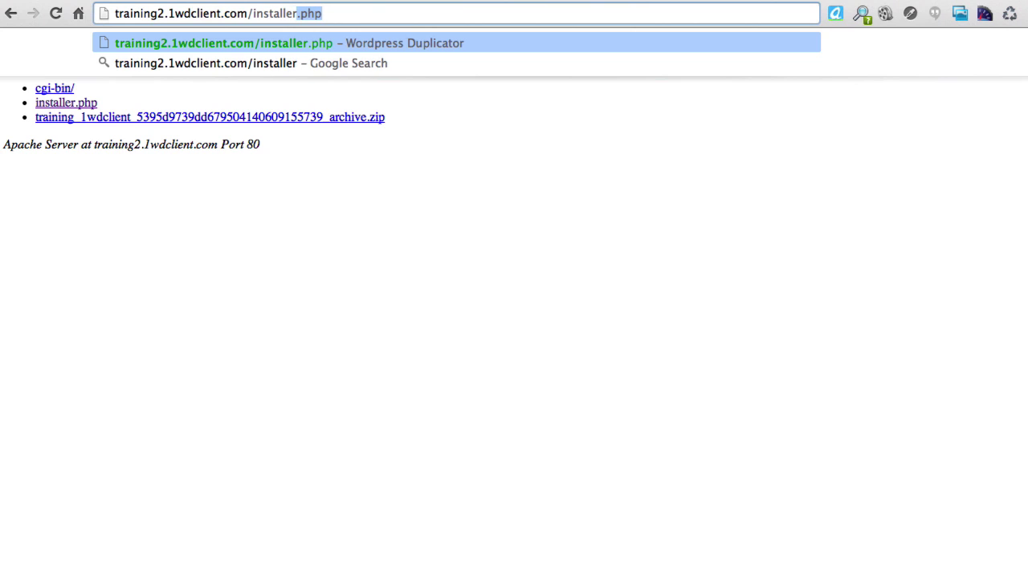
pyautogui.write('.php')
pyautogui.press('Return')
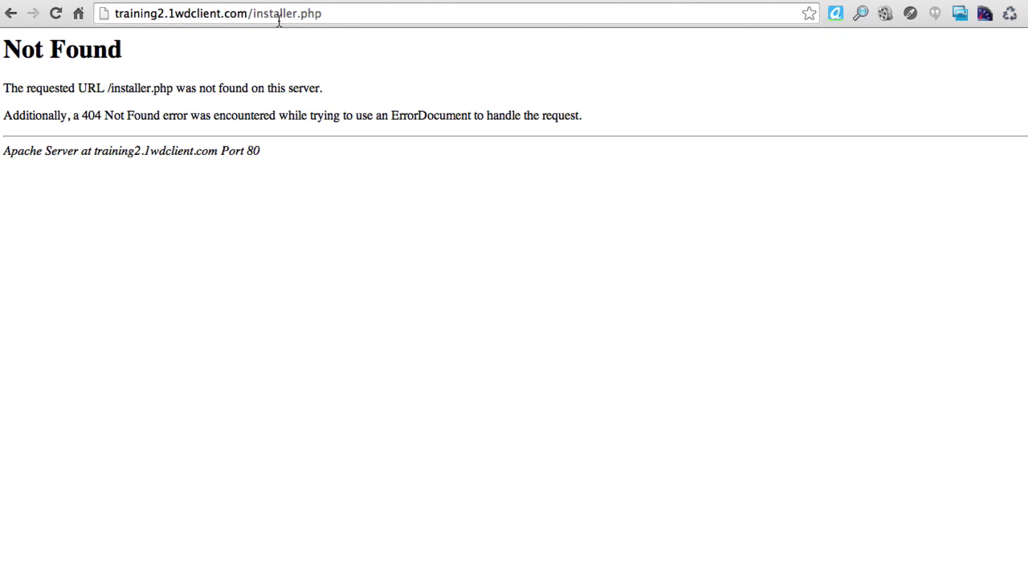
pyautogui.click(344, 18)
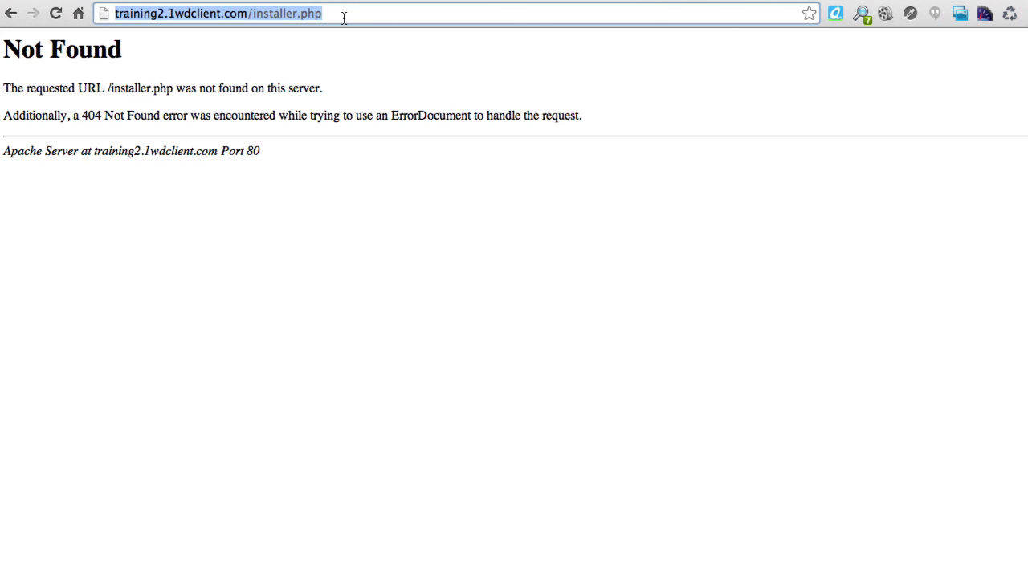
pyautogui.click(344, 17)
pyautogui.press('Return')
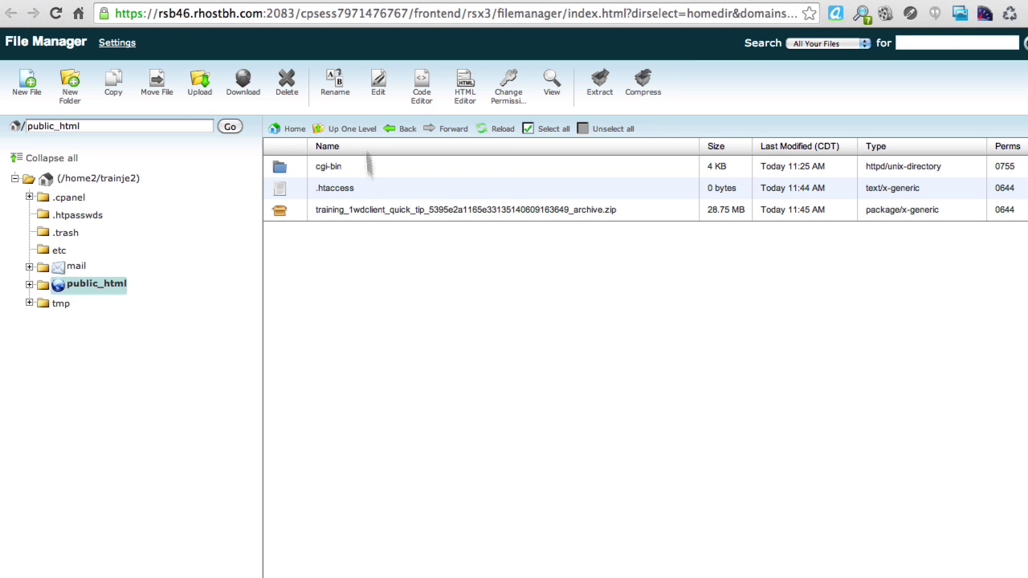
# Refresh public_html and rename installer (2).php to installer.php
pyautogui.click(503, 129)
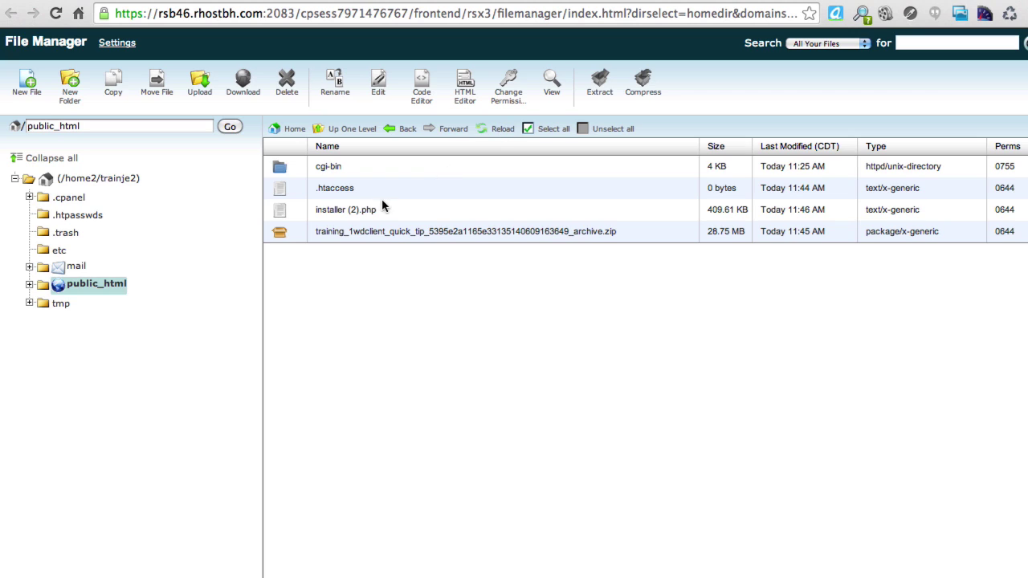
pyautogui.click(358, 210)
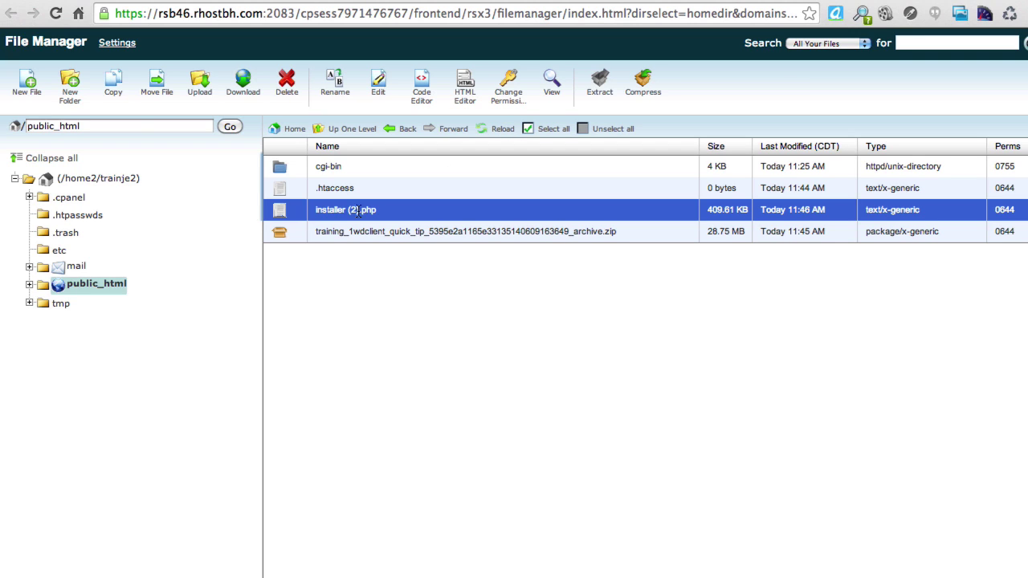
pyautogui.click(358, 210)
pyautogui.press('Delete')
pyautogui.press('Delete')
pyautogui.press('Delete')
pyautogui.press('BackSpace')
pyautogui.press('Return')
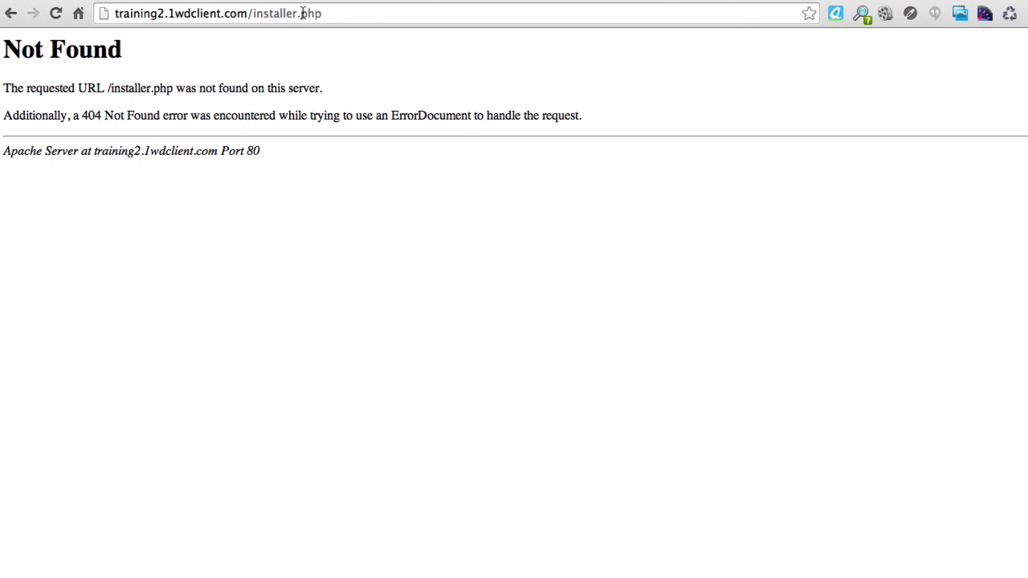
# Reload installer.php, paste the database password, keep the new-database option, and test the connection
pyautogui.click(376, 10)
pyautogui.press('Right')
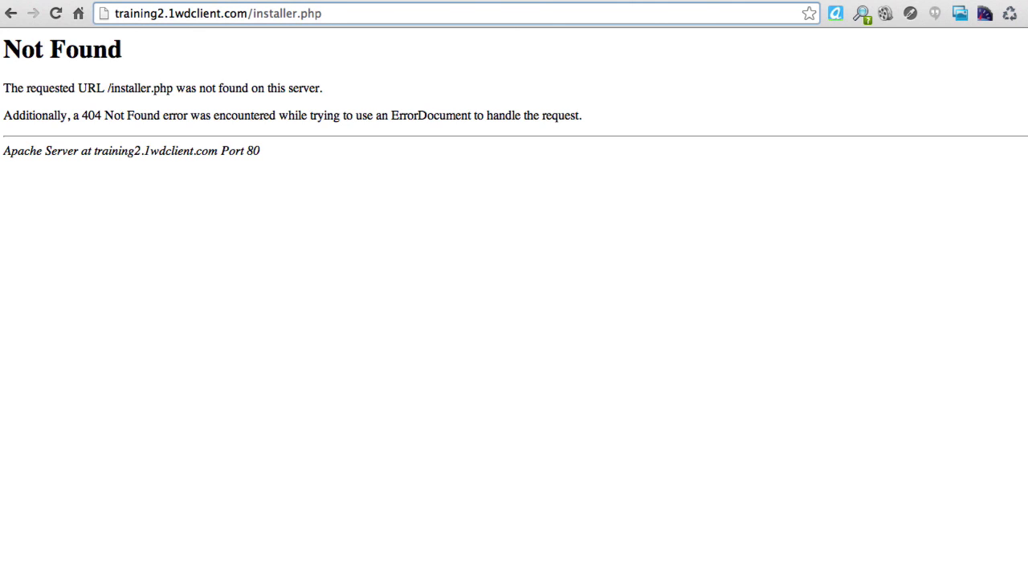
pyautogui.press('Return')
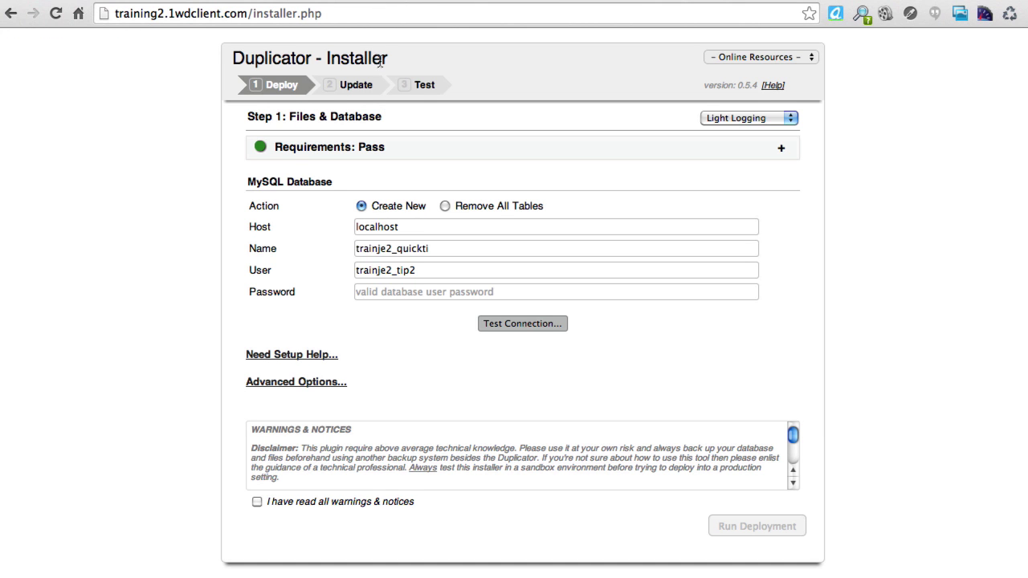
pyautogui.click(456, 292)
pyautogui.press('super+v')
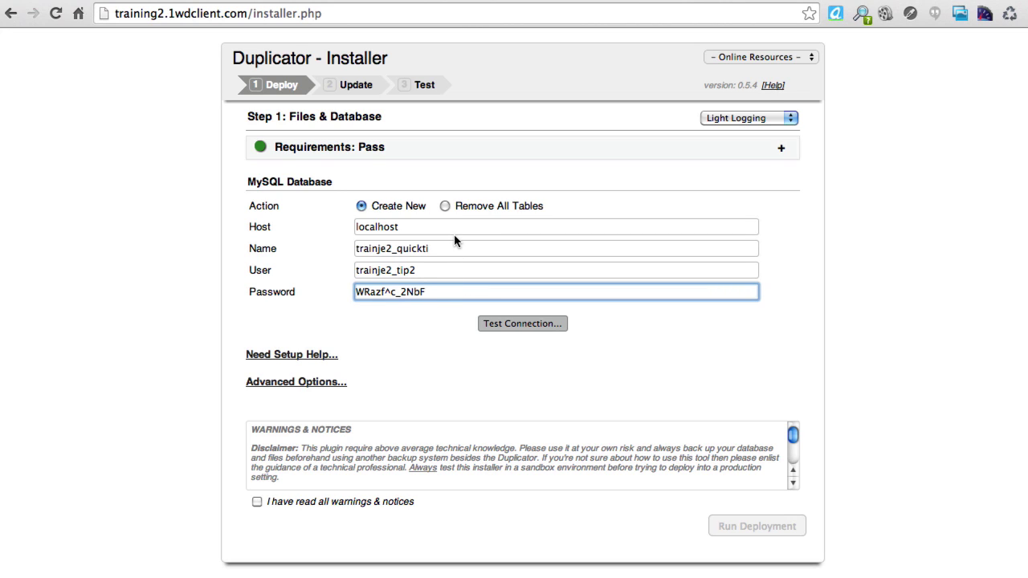
pyautogui.click(444, 205)
pyautogui.click(361, 205)
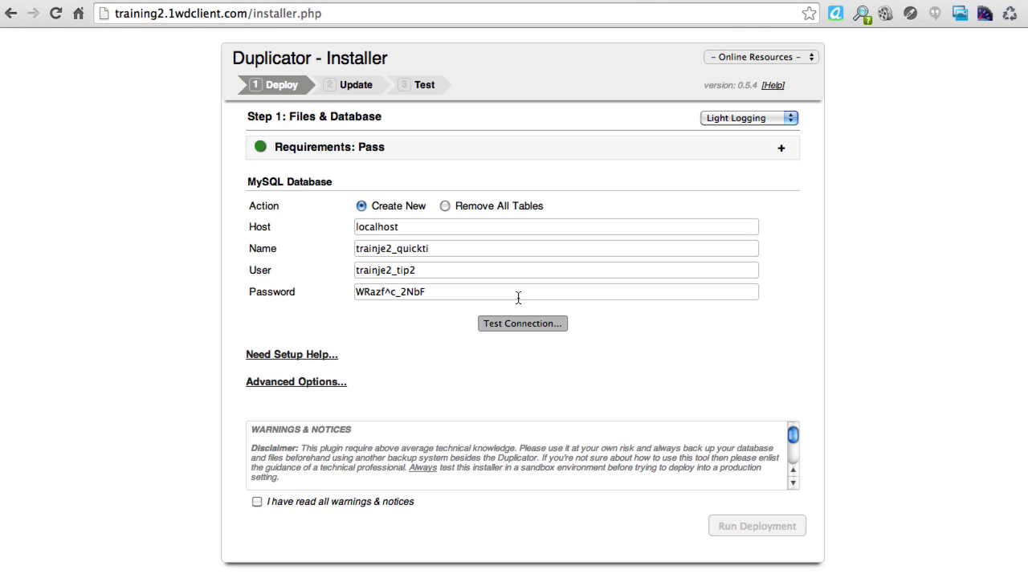
pyautogui.click(506, 328)
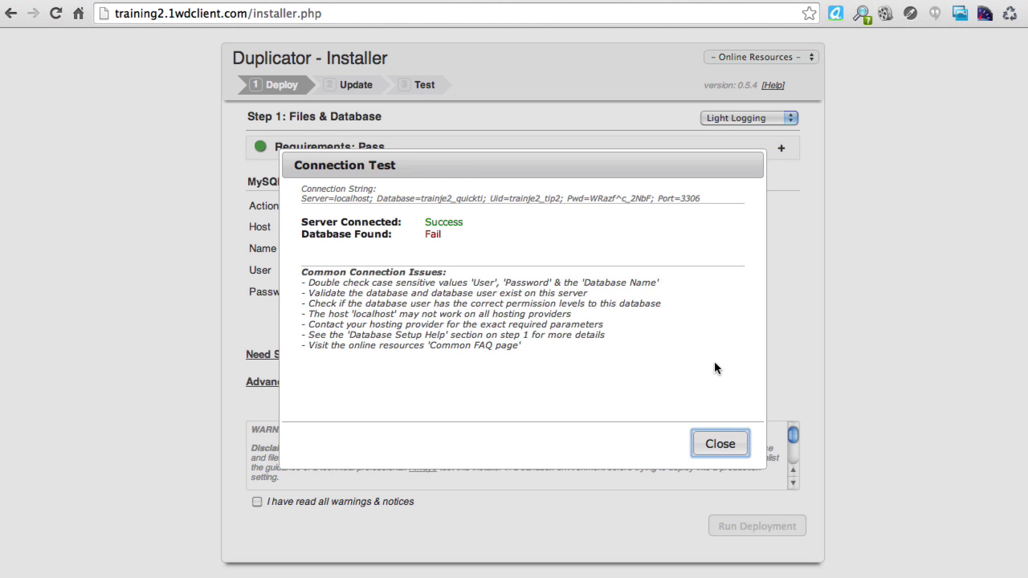
# Close the failed test results, check the database name and user, and return to cPanel
pyautogui.click(717, 441)
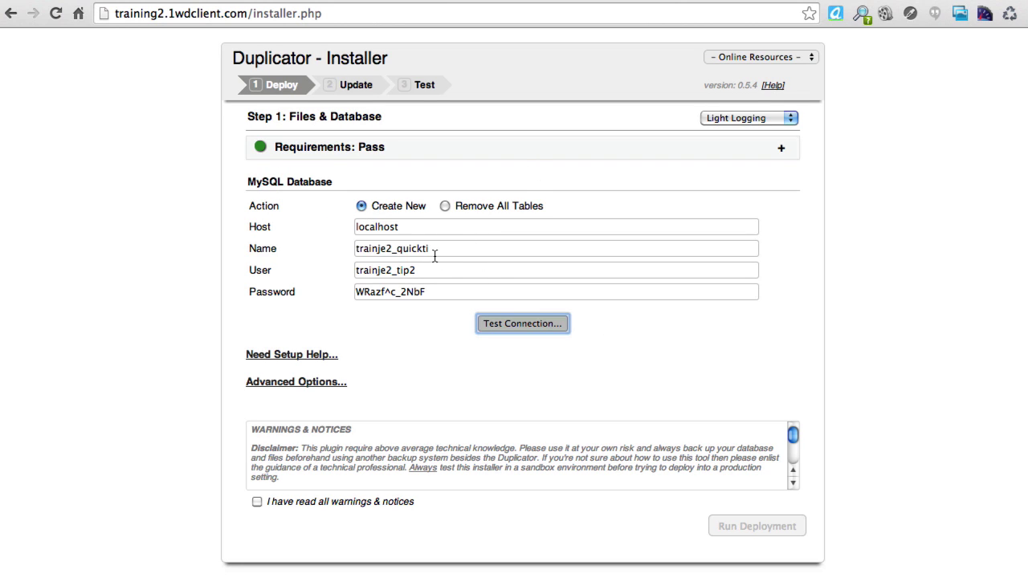
pyautogui.moveTo(432, 252); pyautogui.dragTo(353, 250)
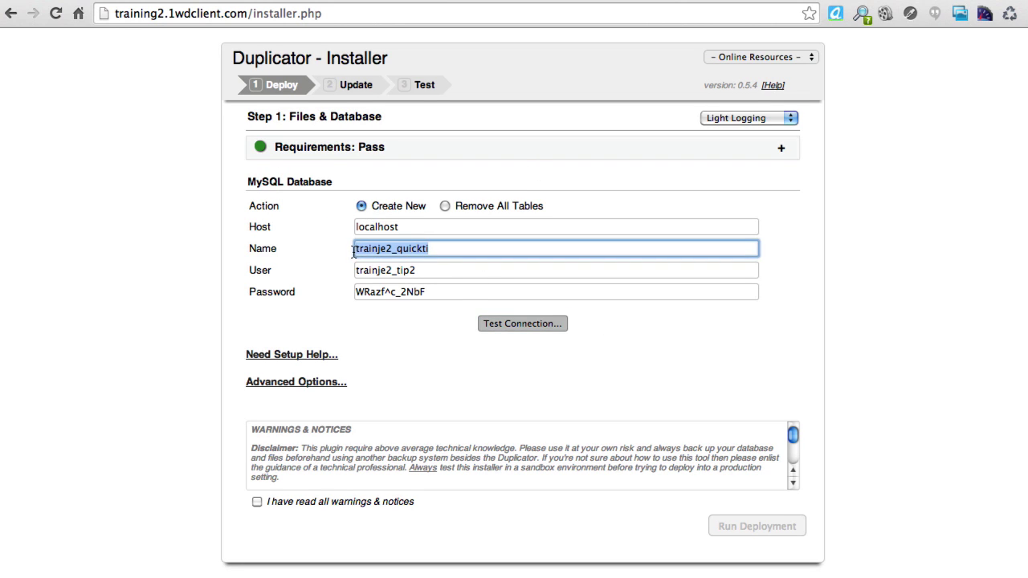
pyautogui.click(424, 275)
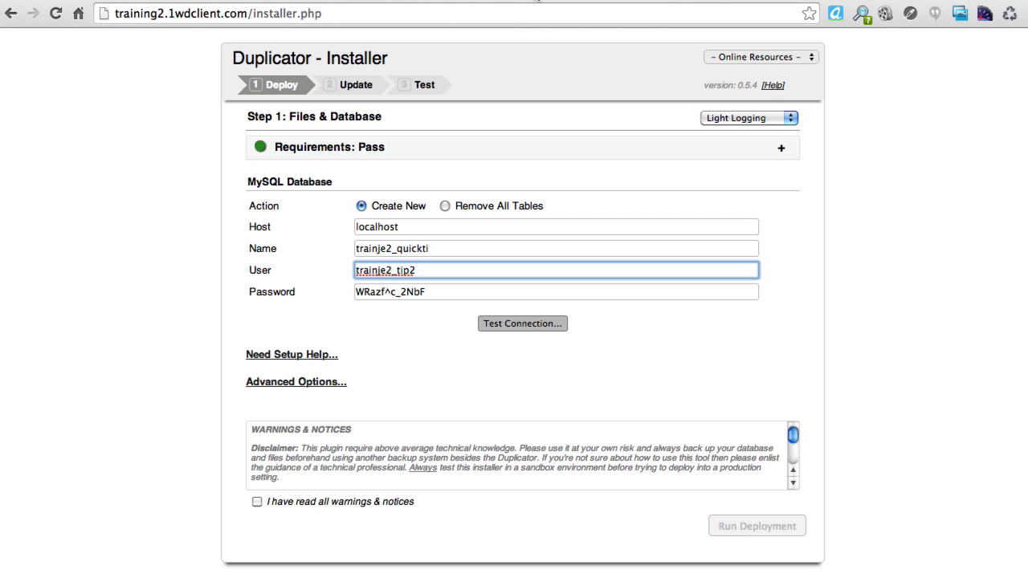
pyautogui.click(538, 1)
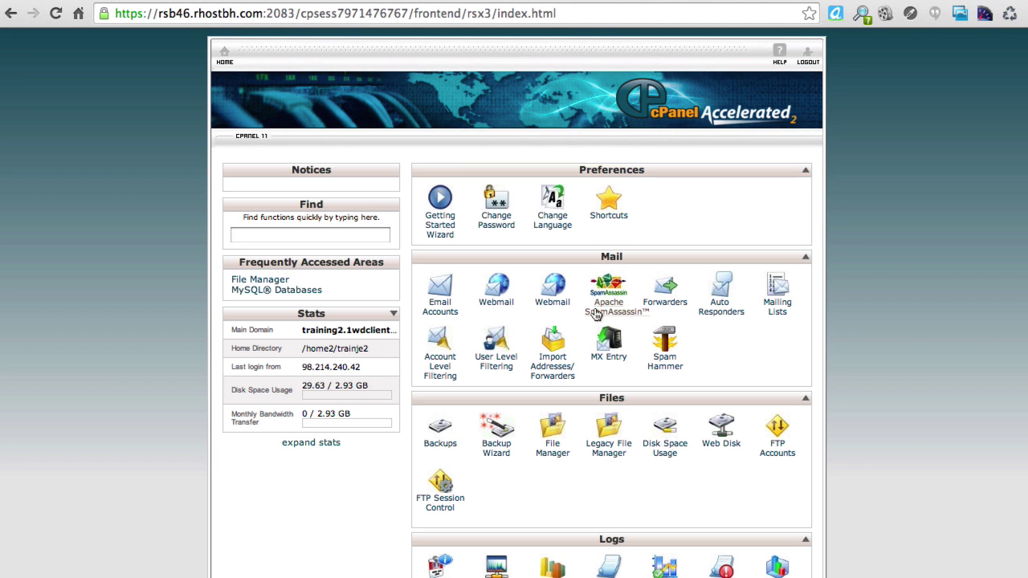
# Look up the full database name trainje2_quicktip in the MySQL Databases list
pyautogui.scroll(-5, 577, 366)
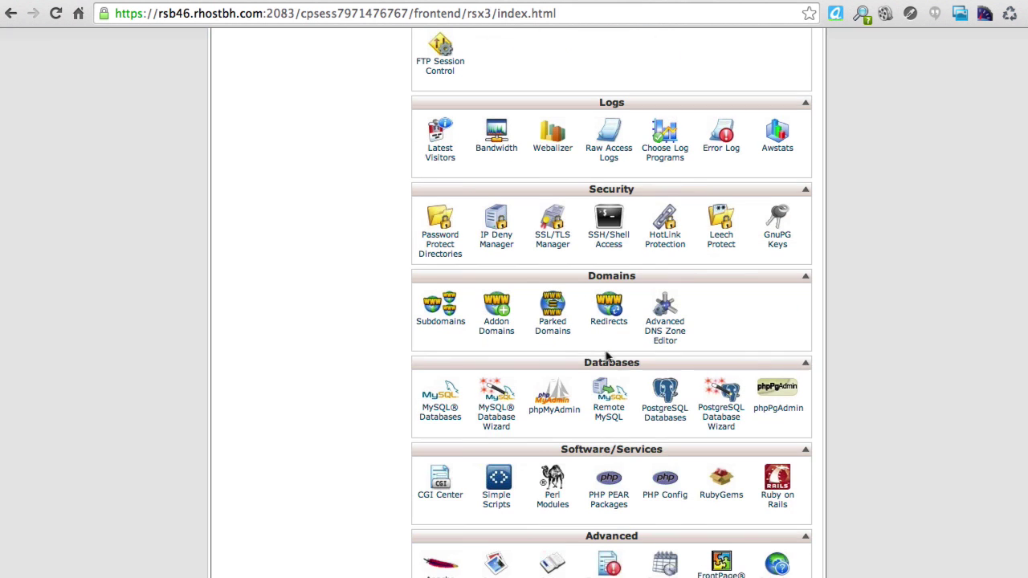
pyautogui.click(441, 401)
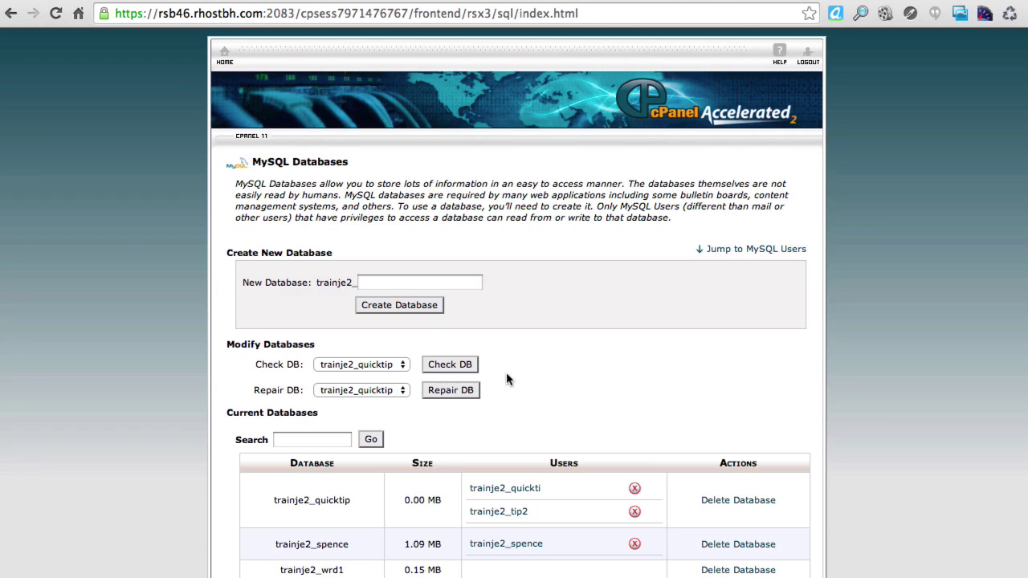
pyautogui.scroll(-3, 537, 371)
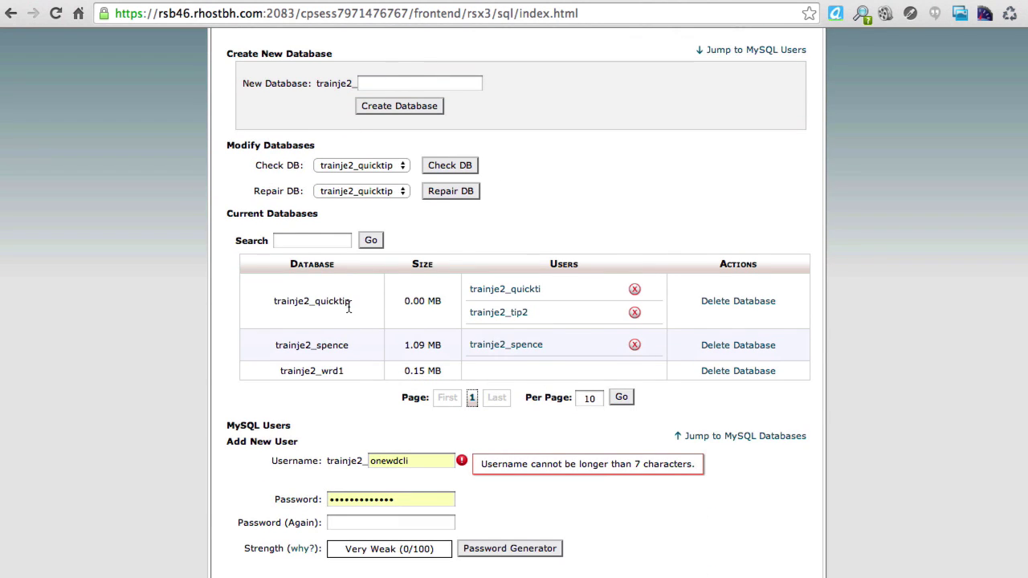
pyautogui.moveTo(349, 301); pyautogui.dragTo(275, 304)
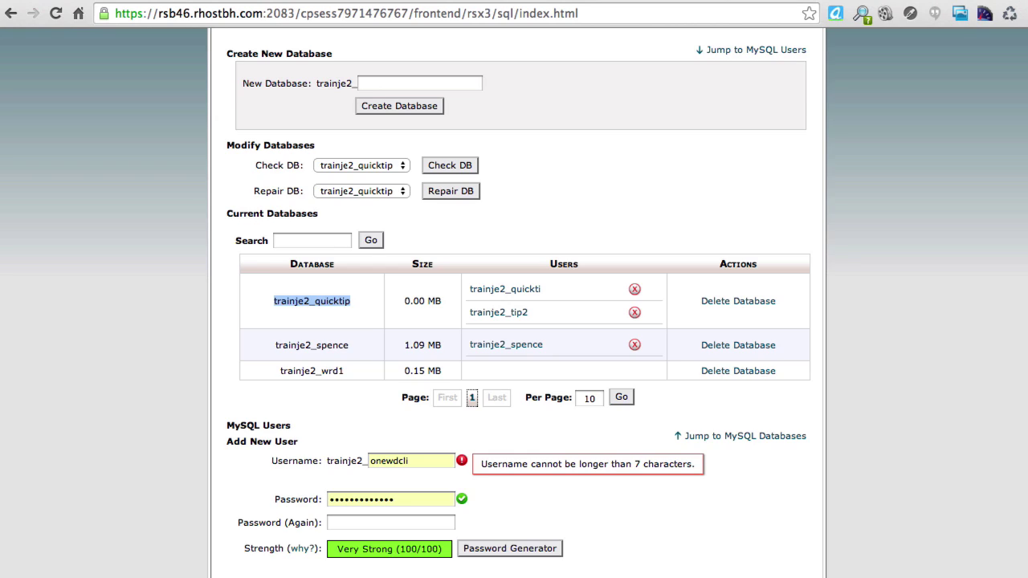
# Correct the installer's database Name to trainje2_quicktip by adding the missing 'p'
pyautogui.hotkey('ctrl', 'Tab')
pyautogui.click(473, 249)
pyautogui.write('p')
pyautogui.click(865, 214)
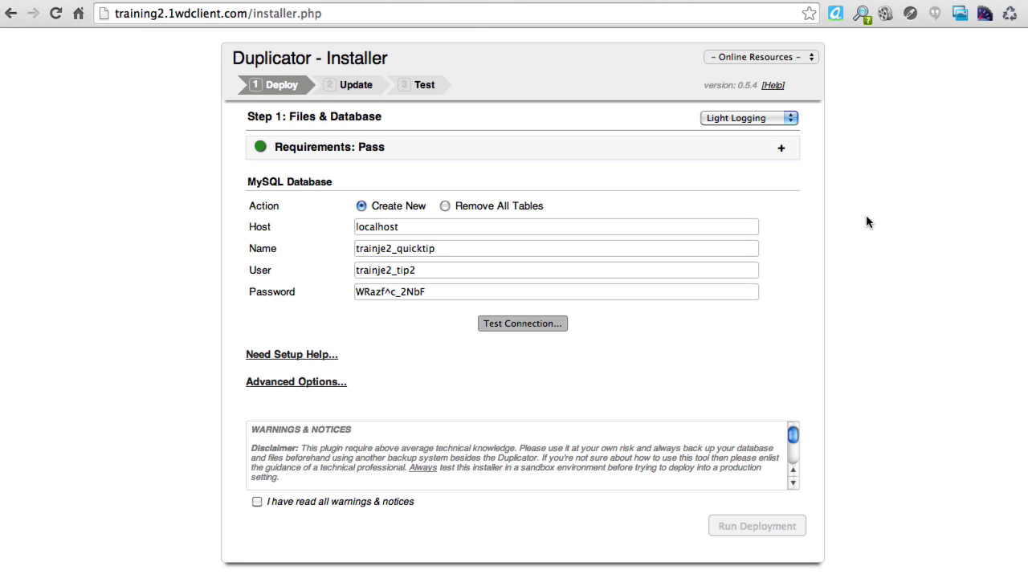
# Test the connection to trainje2_quicktip successfully and acknowledge all warnings and notices
pyautogui.click(516, 324)
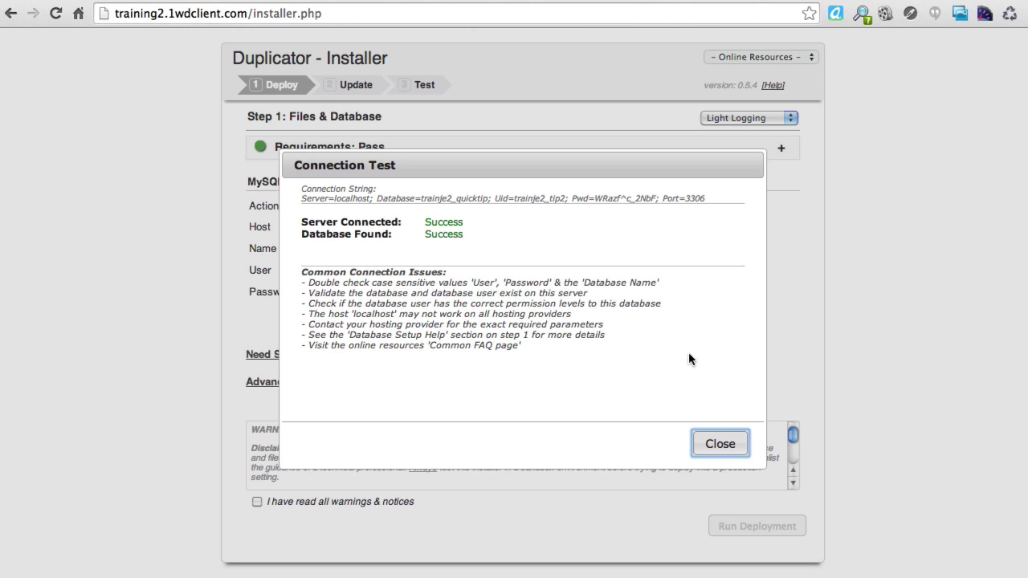
pyautogui.click(717, 442)
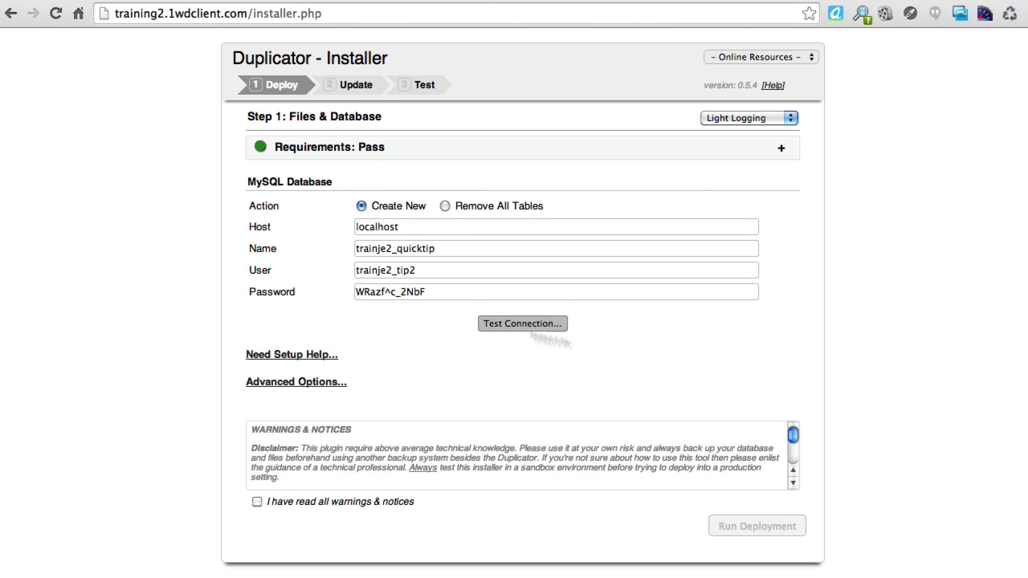
pyautogui.click(257, 502)
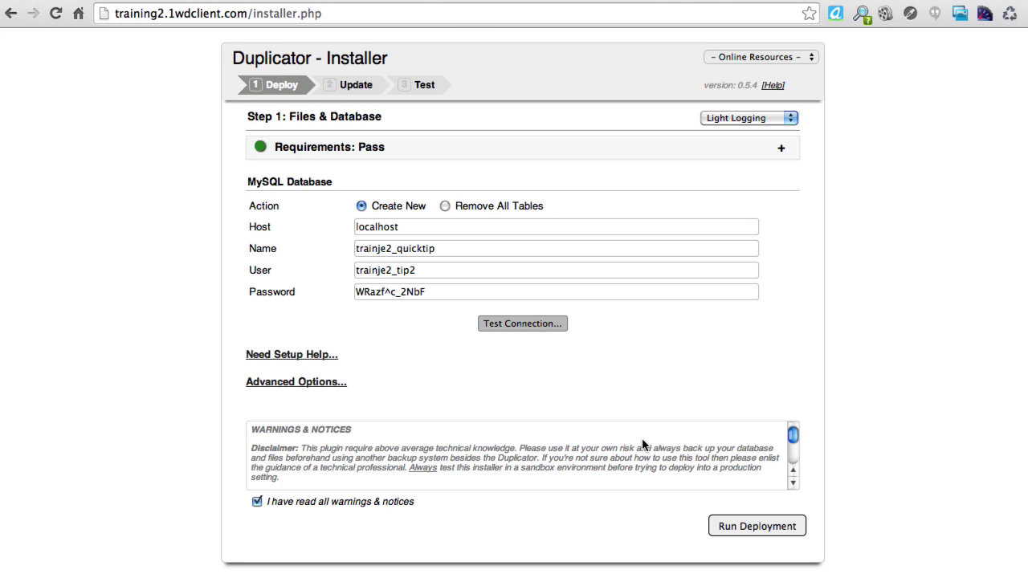
# Run the package deployment and update the old URLs and paths
pyautogui.click(725, 526)
pyautogui.click(707, 400)
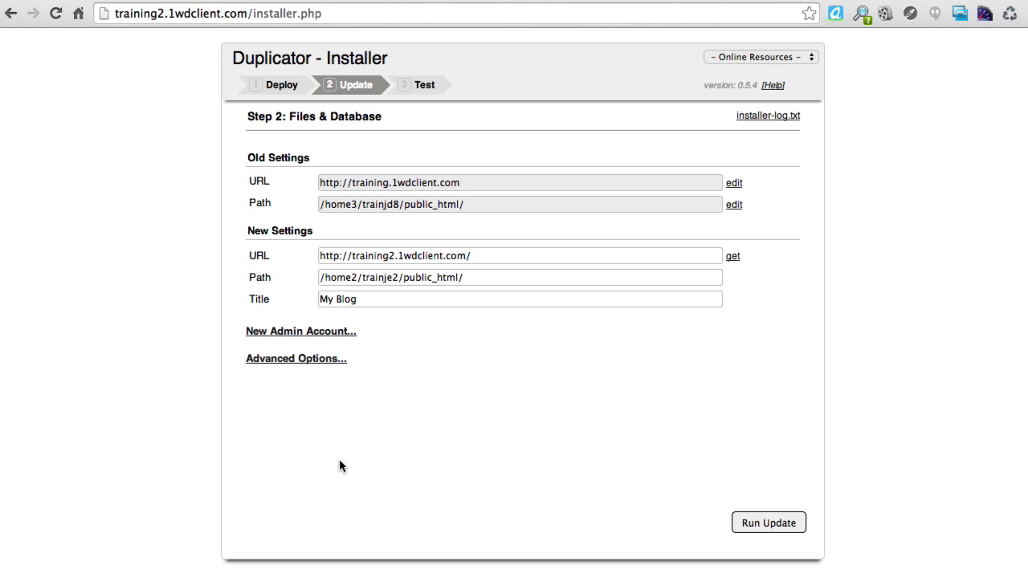
pyautogui.click(779, 526)
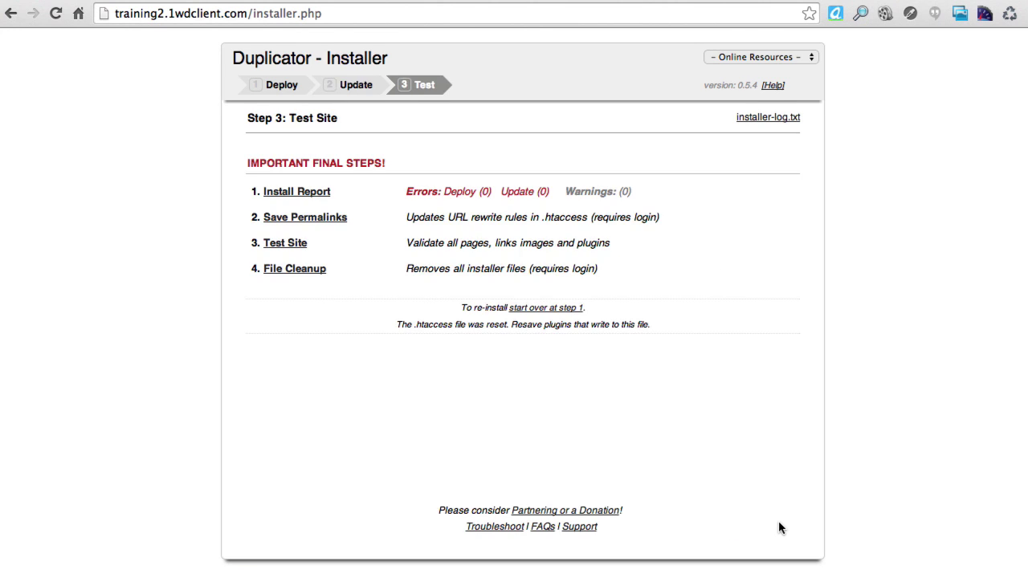
# Confirm 0 errors in the Install Report, resave permalinks, and open training2.1wdclient.com
pyautogui.moveTo(407, 191); pyautogui.dragTo(553, 190)
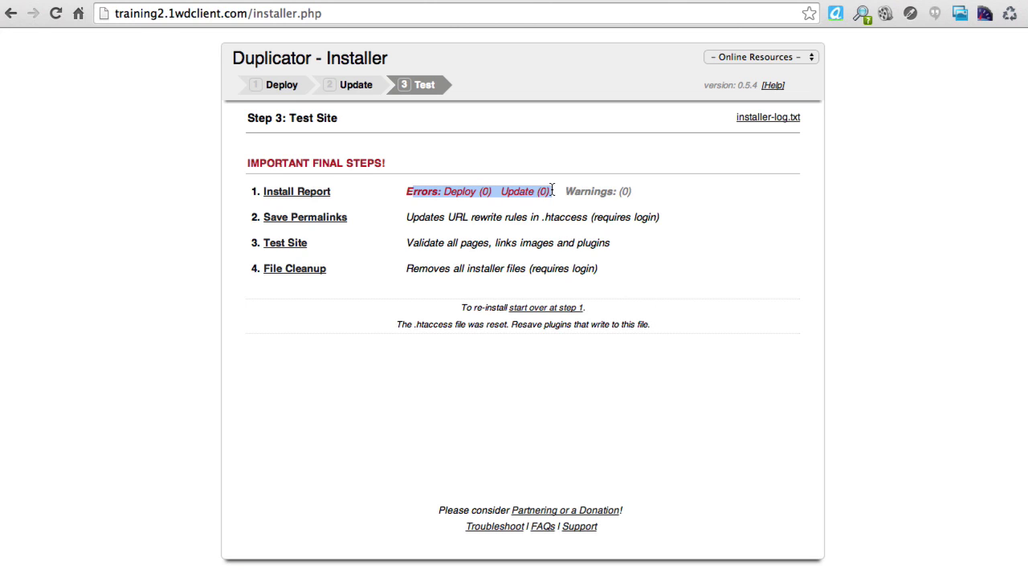
pyautogui.click(325, 219)
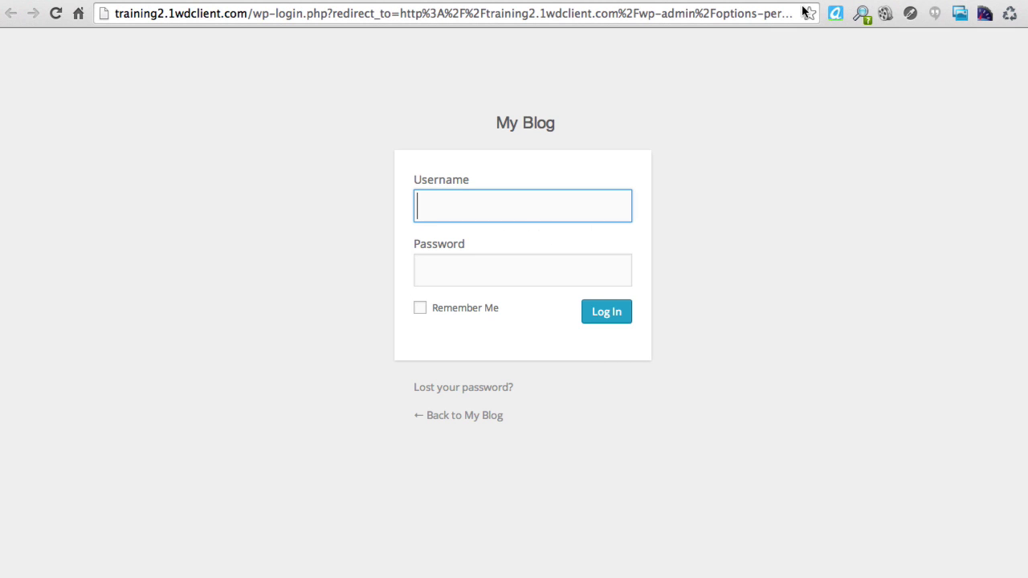
pyautogui.press('super+w')
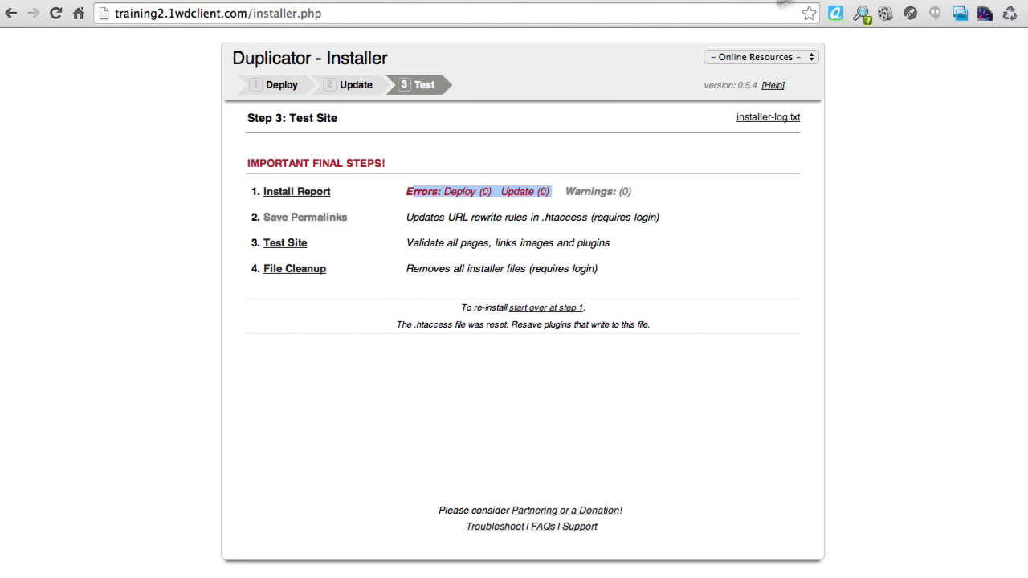
pyautogui.click(291, 249)
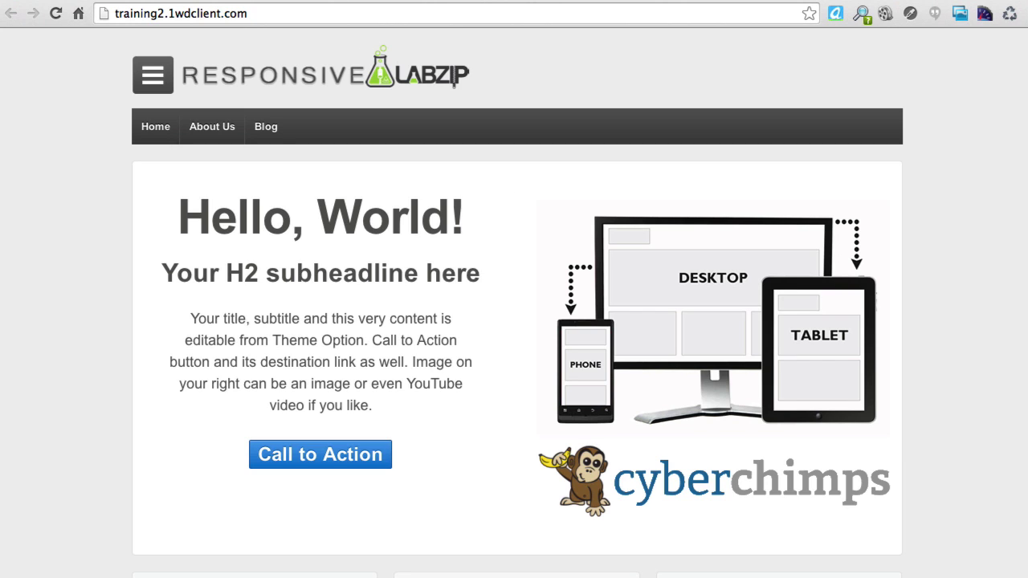
# Compare the original training.1wdclient.com site with the migrated training2.1wdclient.com copy
pyautogui.click(328, 2)
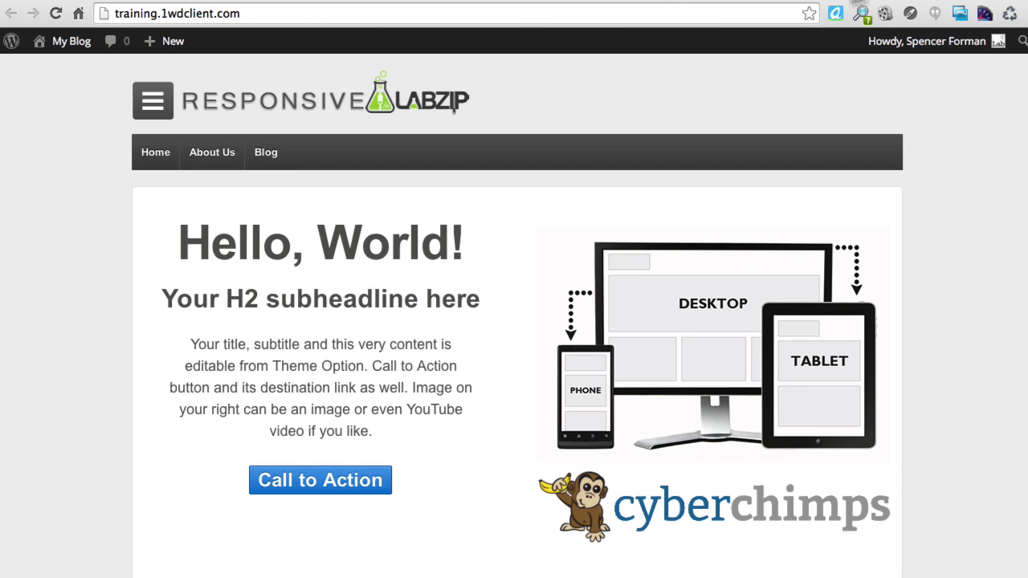
pyautogui.click(829, 2)
pyautogui.click(245, 16)
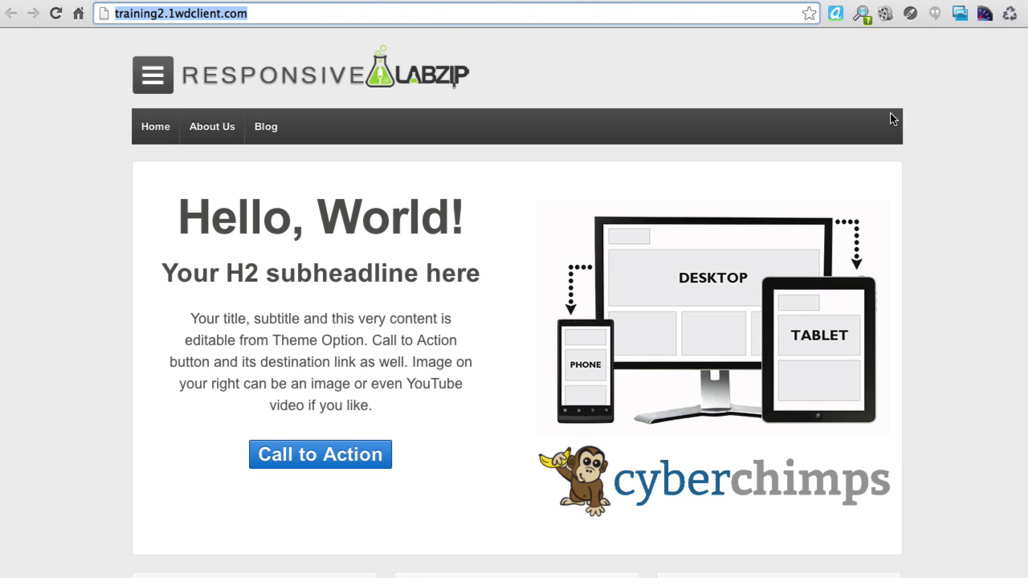
pyautogui.scroll(-3, 1009, 208)
pyautogui.scroll(3, 1009, 208)
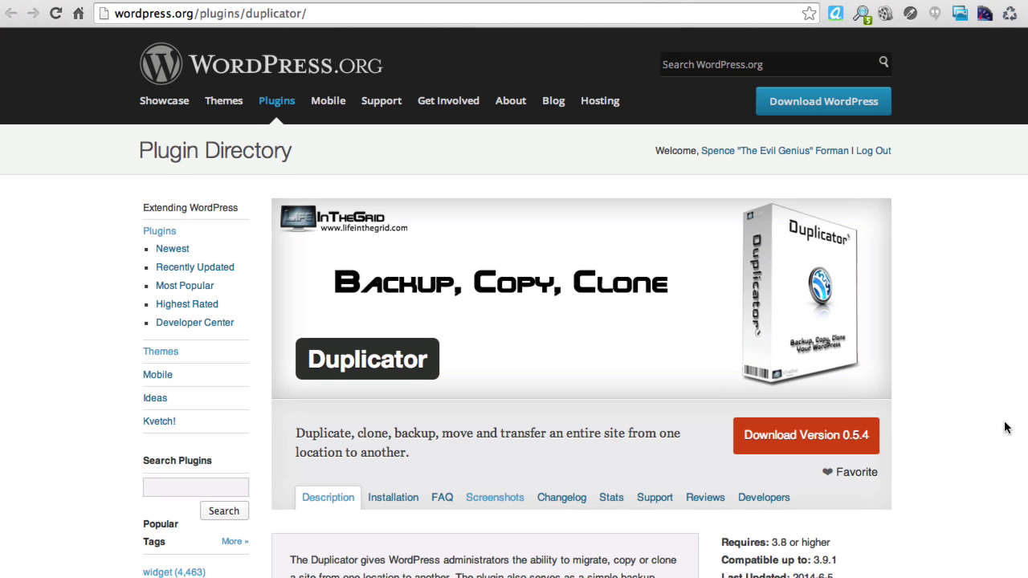
pyautogui.scroll(-5, 1005, 427)
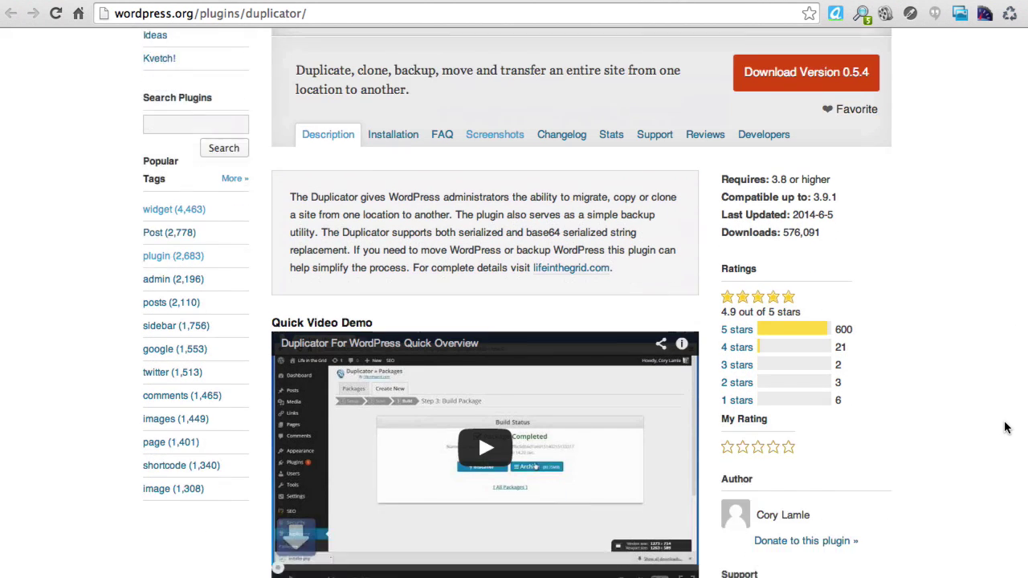
pyautogui.scroll(-1, 1005, 427)
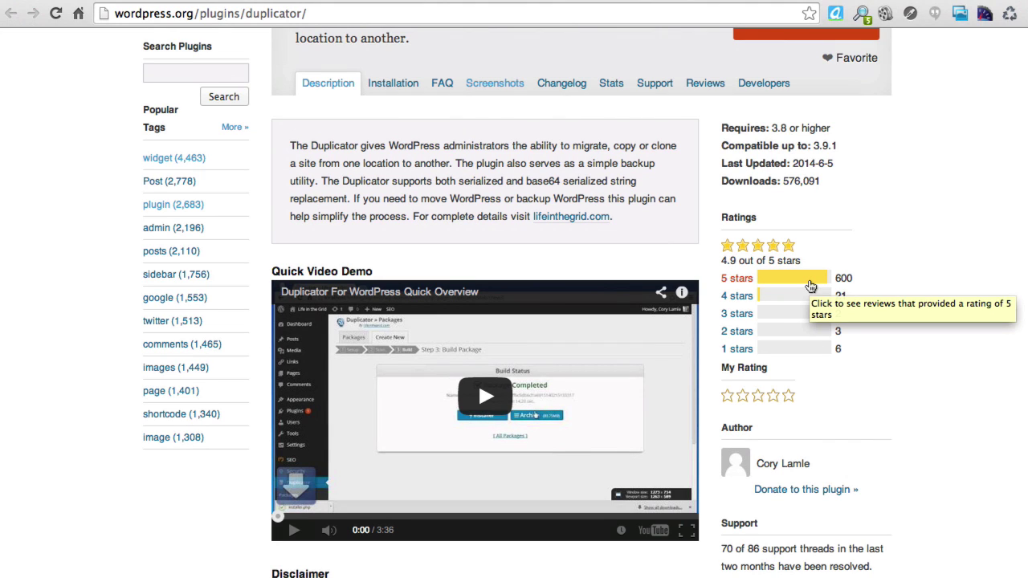
pyautogui.doubleClick(807, 464)
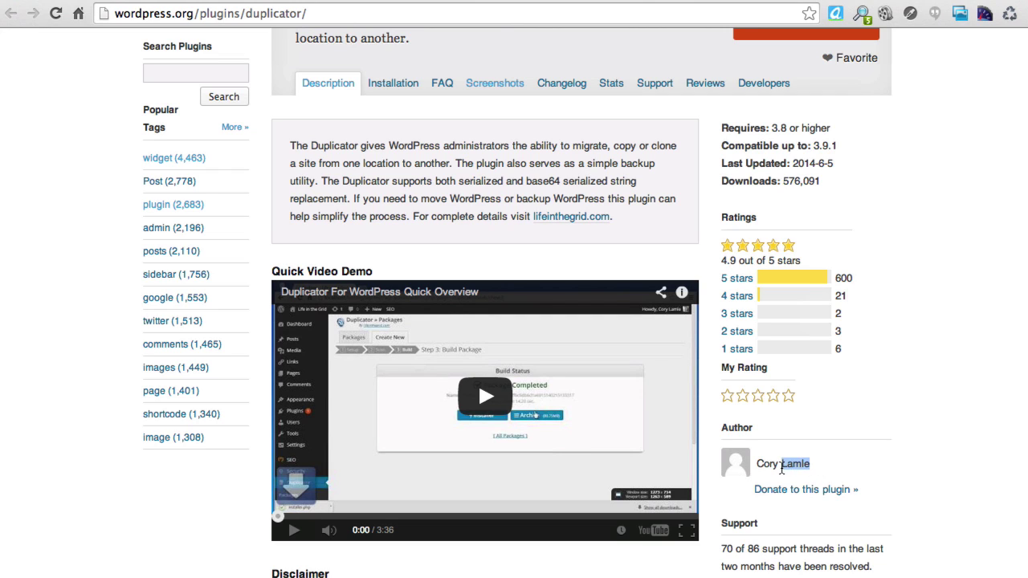
pyautogui.click(891, 465)
pyautogui.scroll(5, 933, 234)
pyautogui.scroll(1, 933, 241)
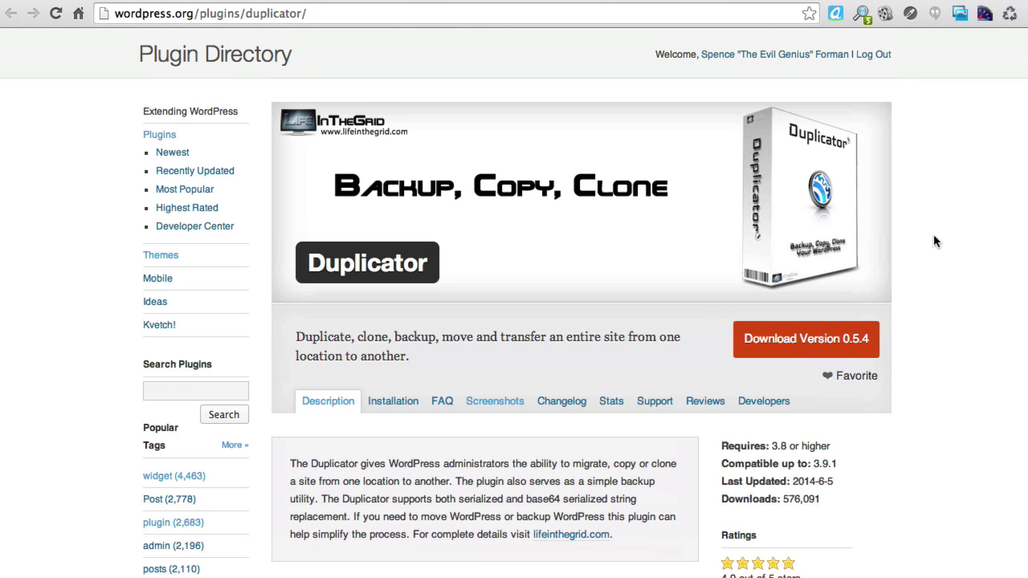
pyautogui.scroll(3, 933, 241)
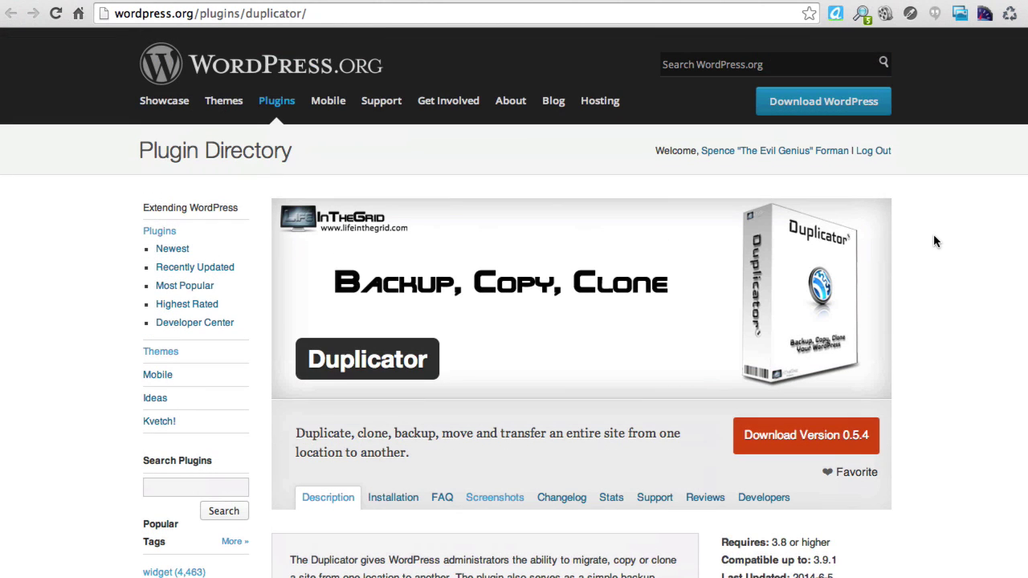